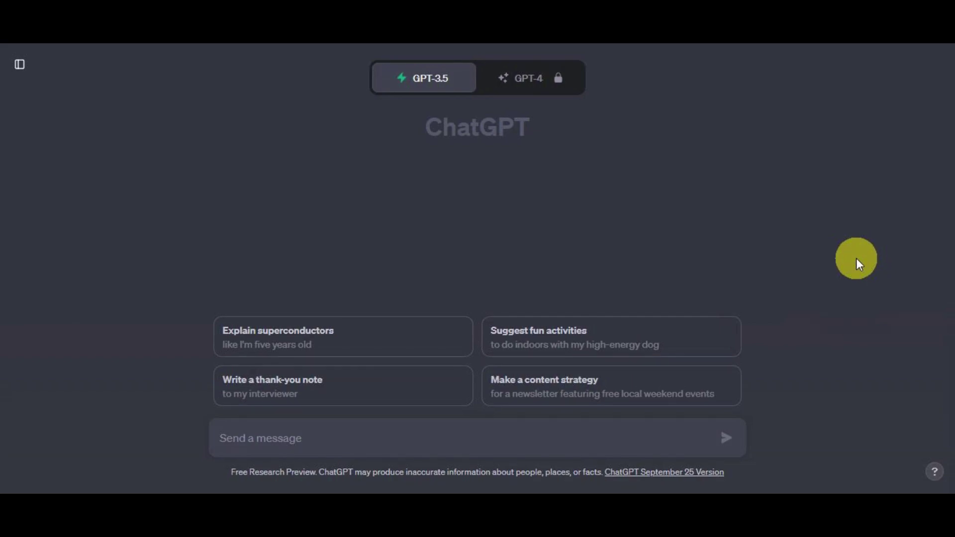
- Submit the prompt "generate 50 things that people dont know regarding fashion" to GPT-3.5
mouse_move(569, 85)
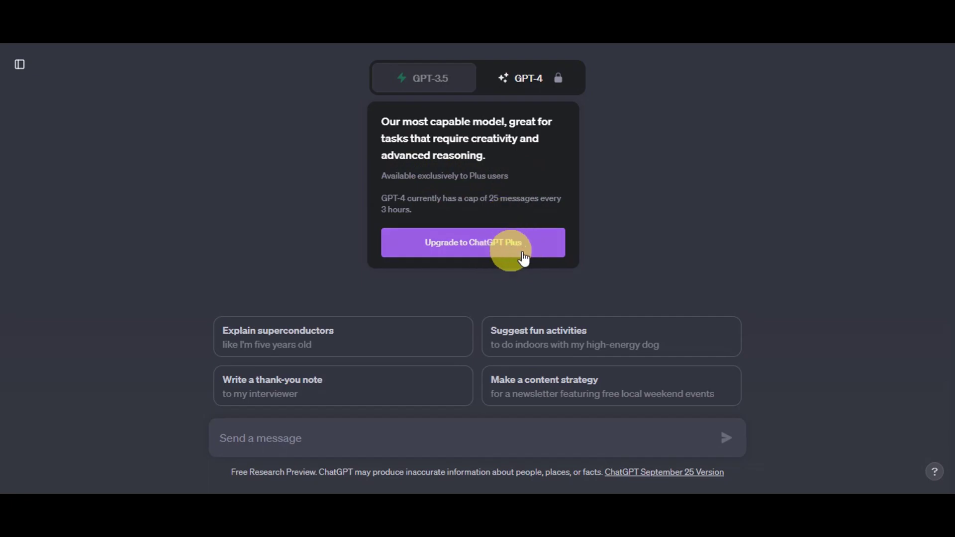
mouse_move(451, 81)
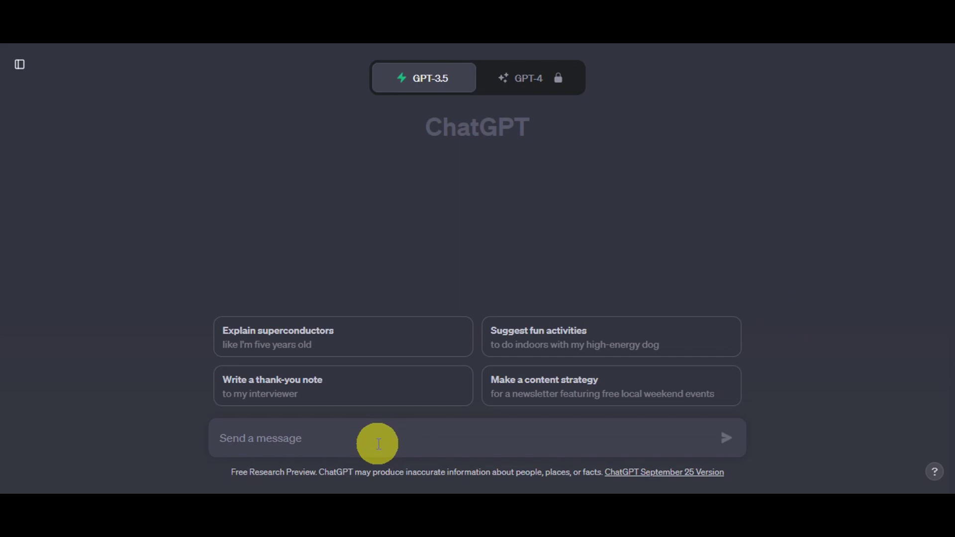
left_click(379, 443)
type("generate 50 topics")
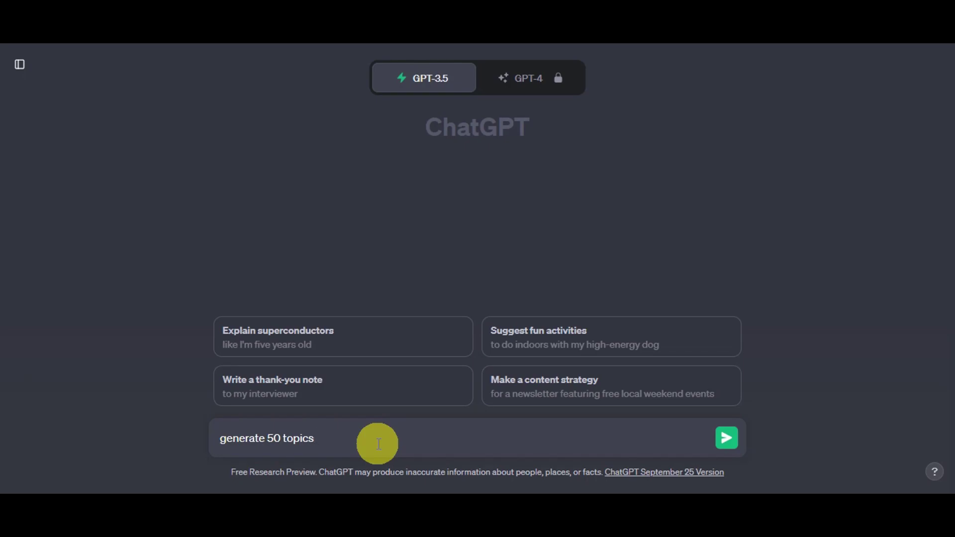
type("that people dont knoe regarding fashion")
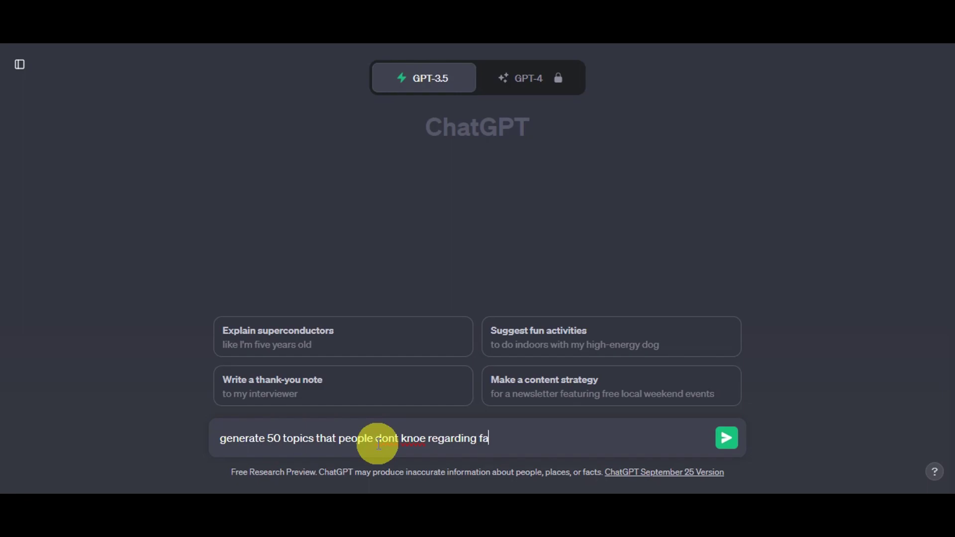
left_click(427, 438)
key("BackSpace")
type("w")
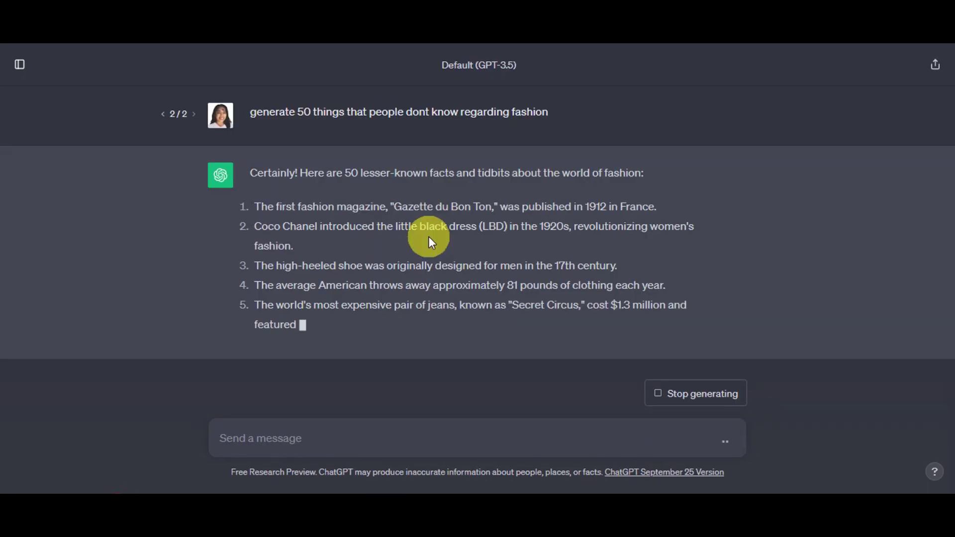
- Read through the generated list of 50 fashion facts from the first item to the last
scroll(324, 118, "up", 3)
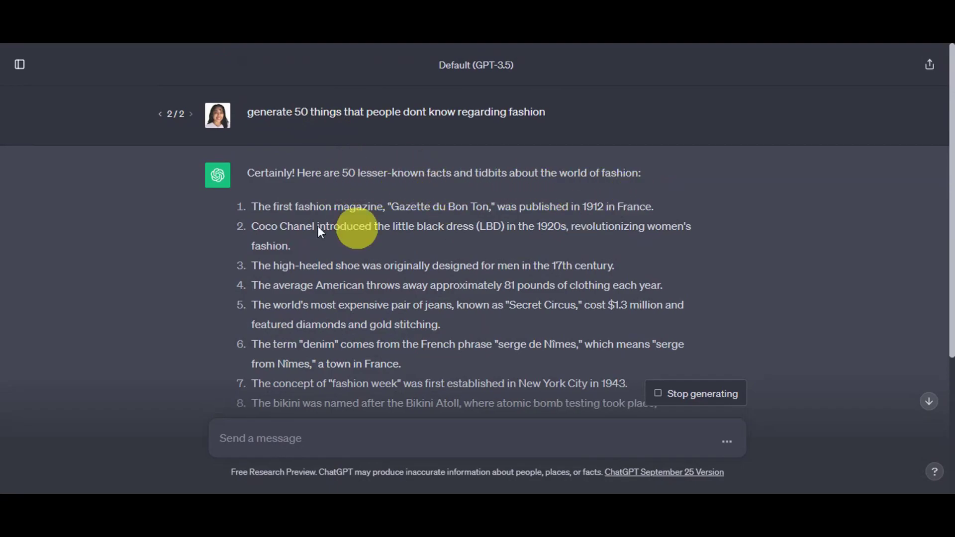
scroll(317, 230, "down", 5)
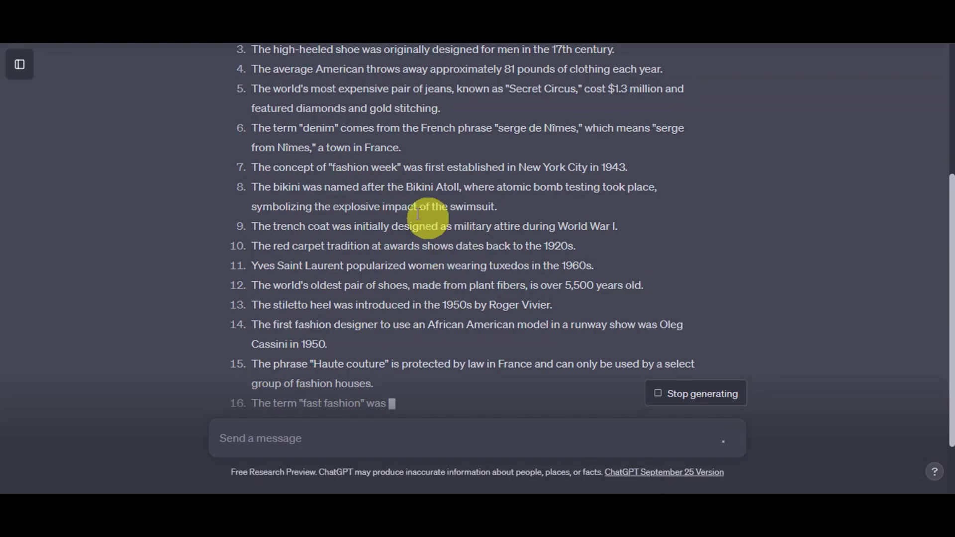
scroll(438, 239, "down", 2)
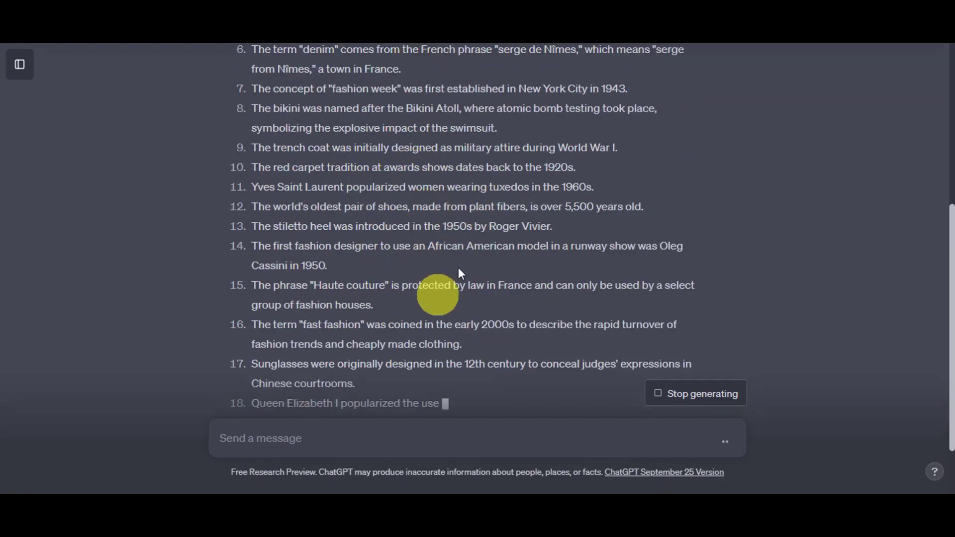
scroll(455, 233, "down", 3)
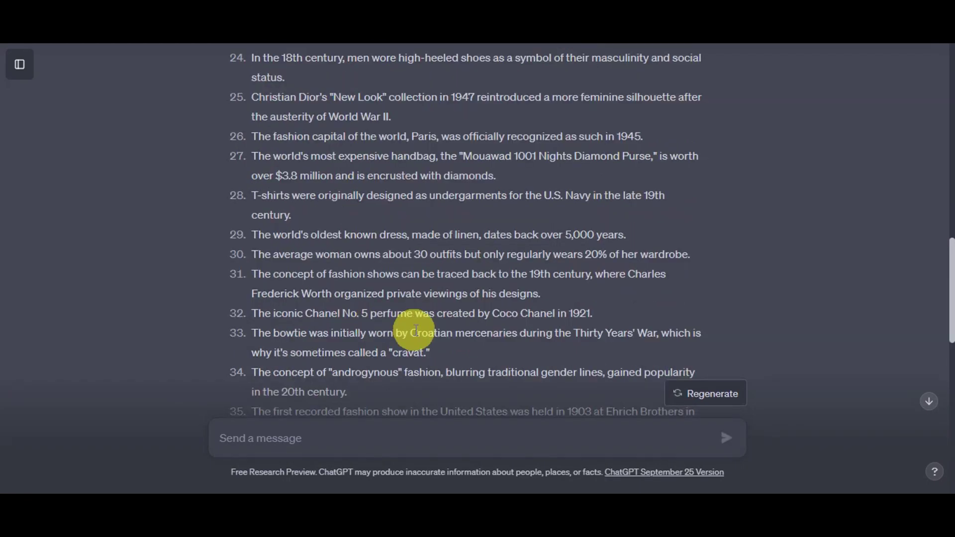
scroll(473, 260, "down", 7)
scroll(473, 260, "down", 2)
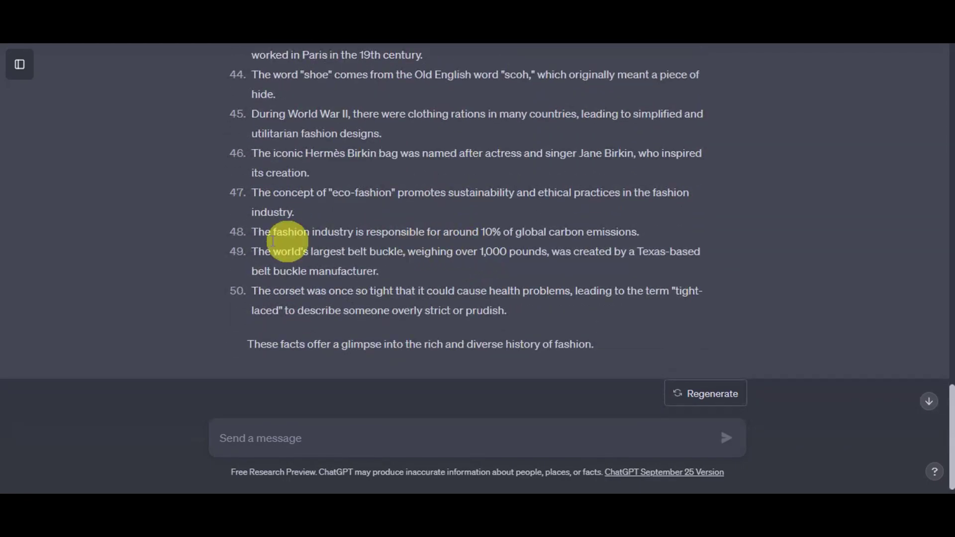
scroll(508, 348, "up", 20)
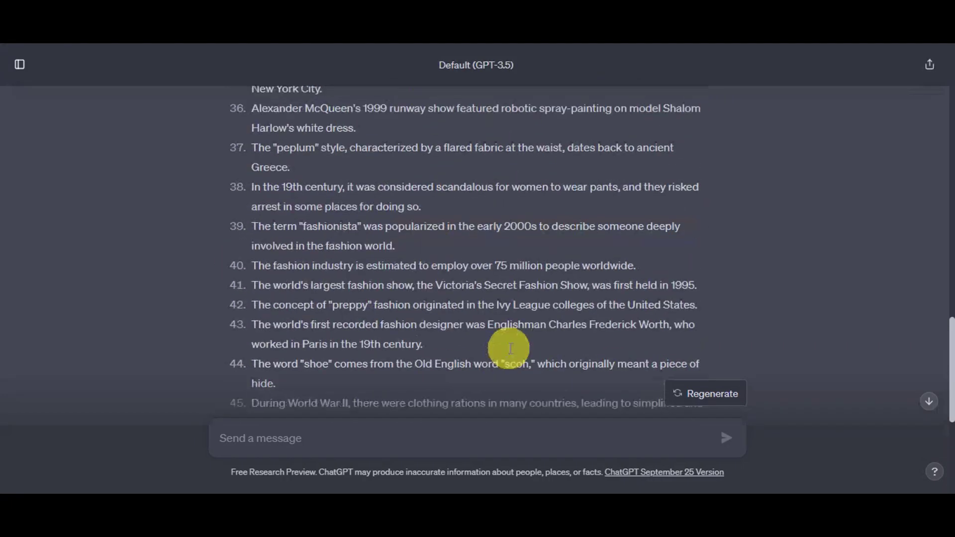
scroll(510, 349, "up", 1)
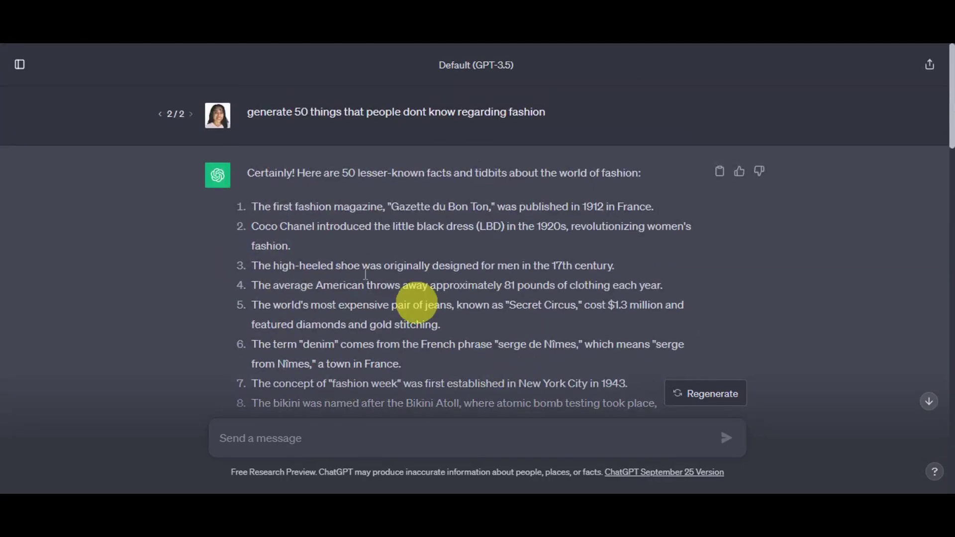
- Copy all 50 numbered fashion facts from the response, leaving out the intro and closing sentences
left_click_drag(236, 204, 426, 345)
scroll(528, 314, "down", 18)
right_click(427, 357)
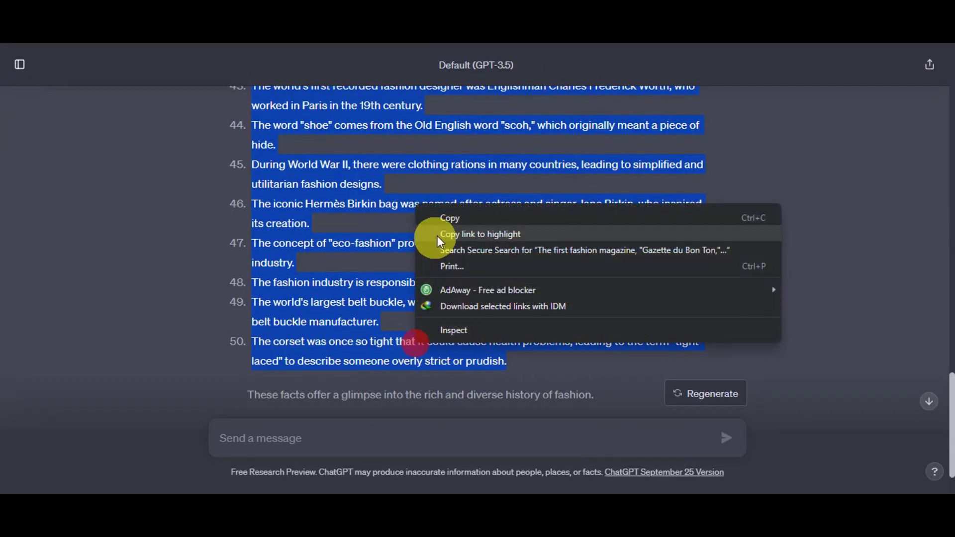
left_click(443, 221)
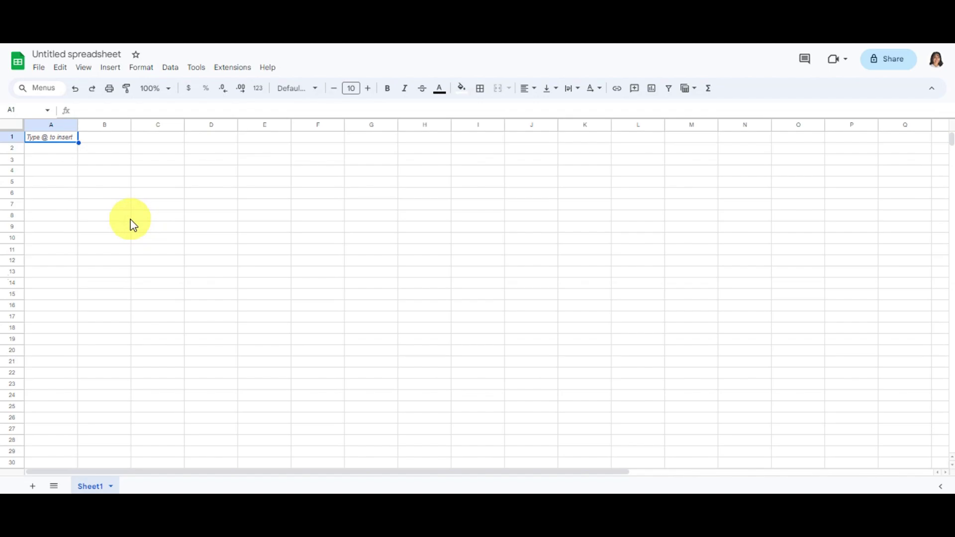
- In a blank Google Sheets spreadsheet, paste the copied facts starting at cell A1 and widen column A to fit the full sentences
left_click(43, 137)
left_click(43, 136)
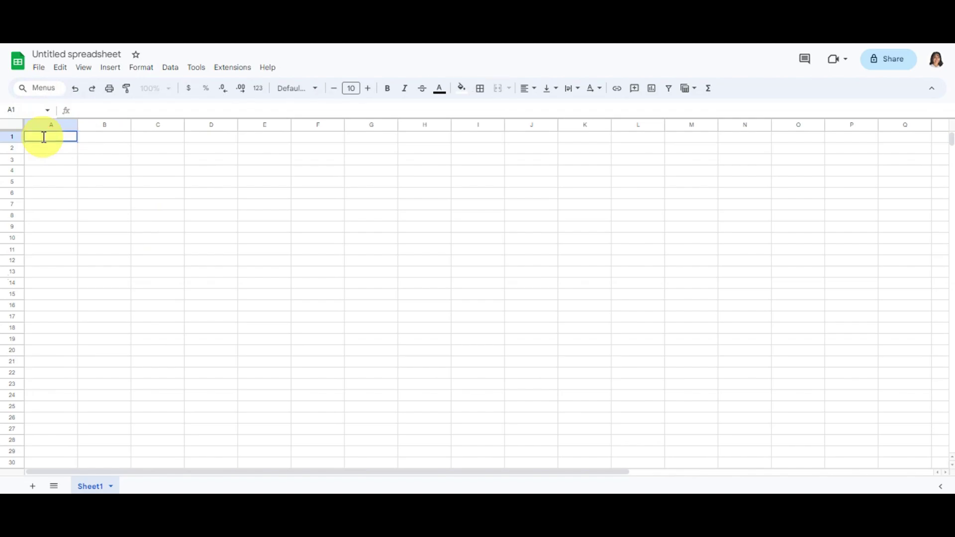
key("ctrl+v")
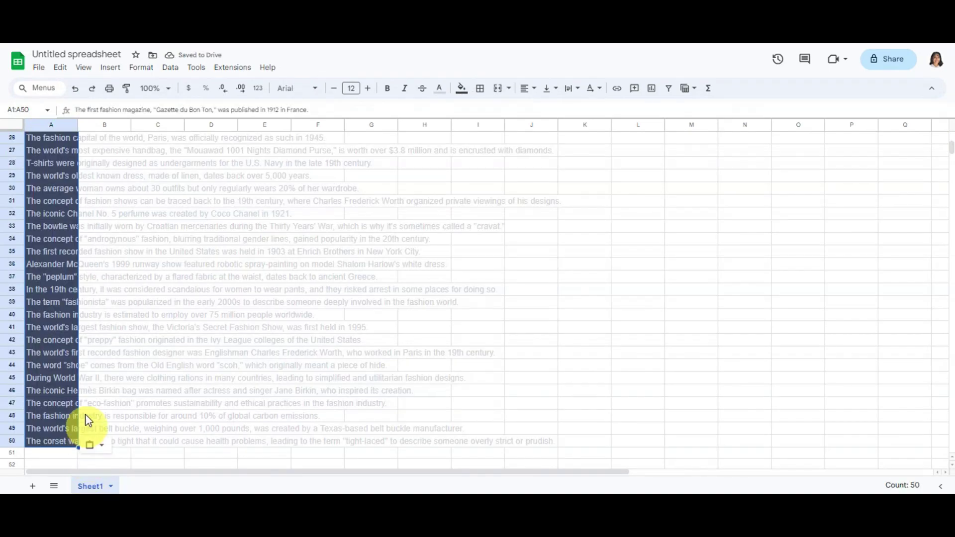
left_click(82, 127)
left_click_drag(83, 127, 579, 187)
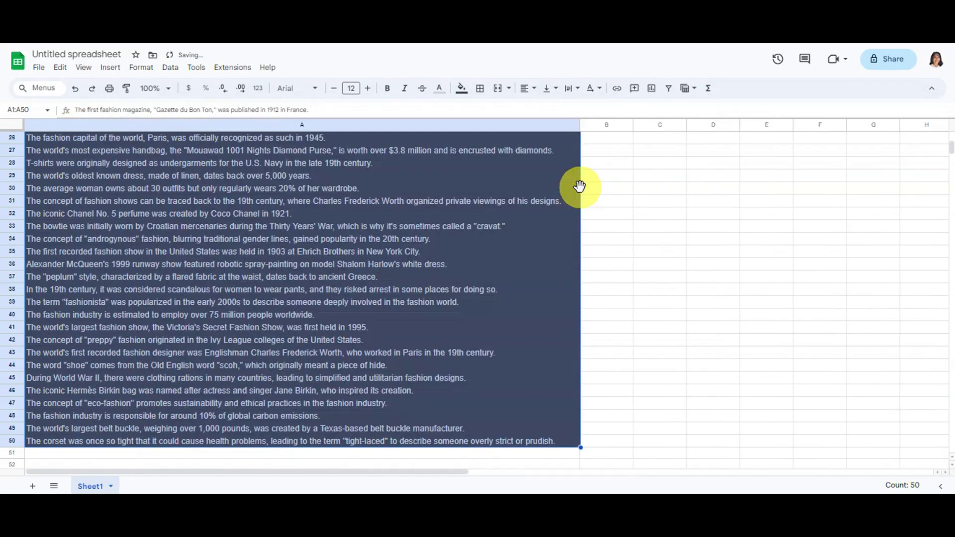
scroll(322, 282, "up", 8)
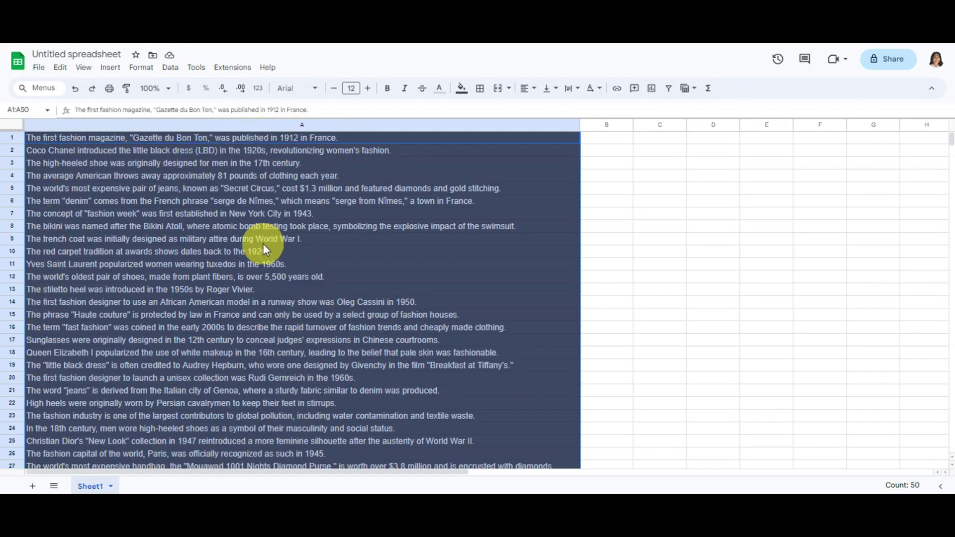
- Rename the spreadsheet as FASHION FACTS
left_click(93, 53)
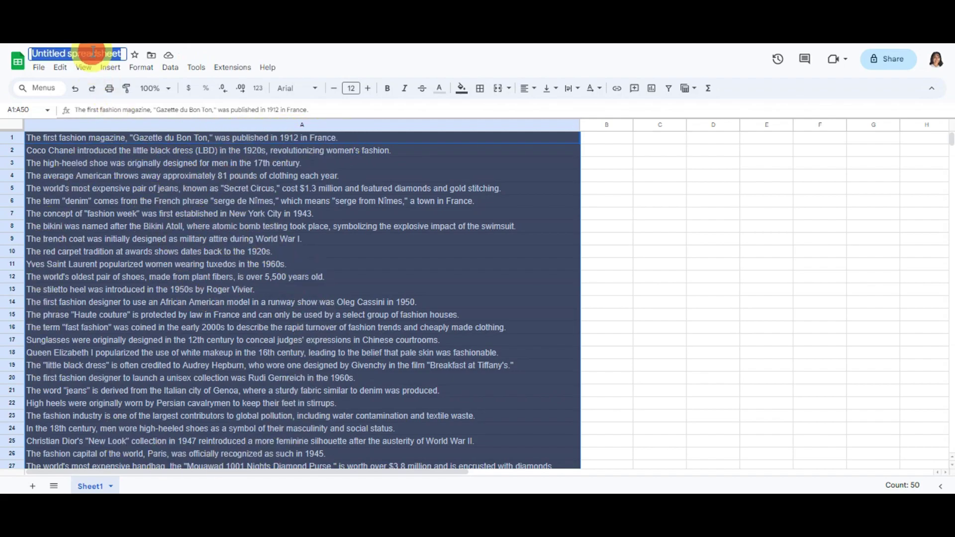
key("BackSpace")
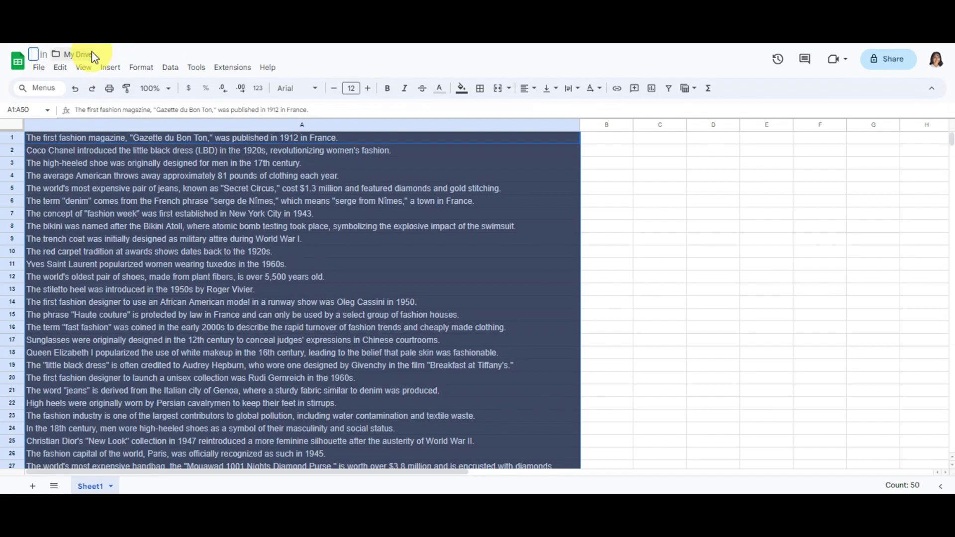
type("FASHI")
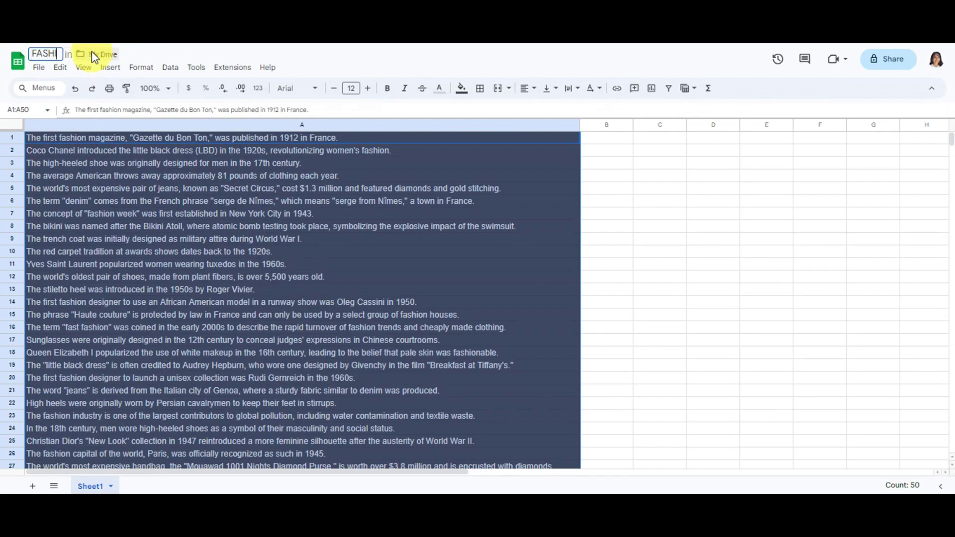
type("ON FACTS")
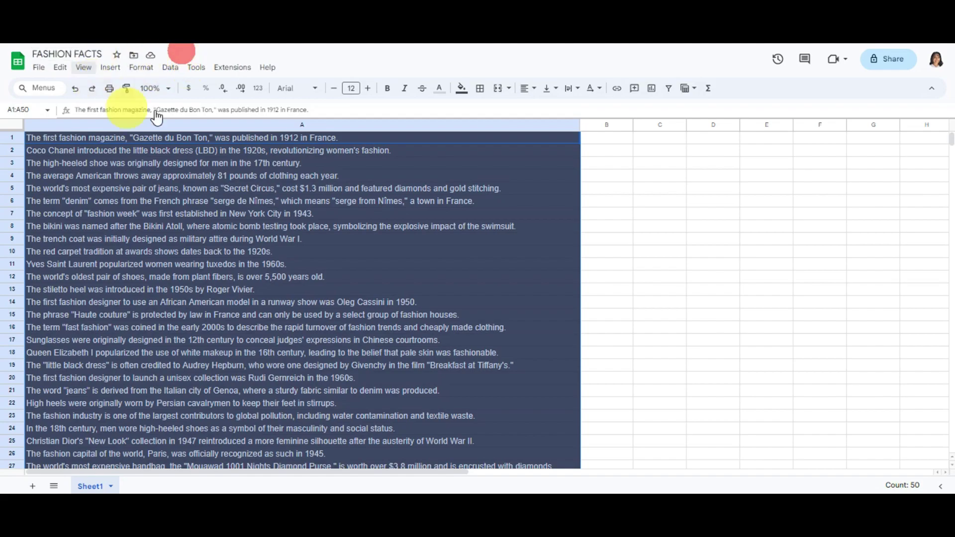
- Download the FASHION FACTS sheet as a Comma Separated Values (.csv) file
left_click(40, 68)
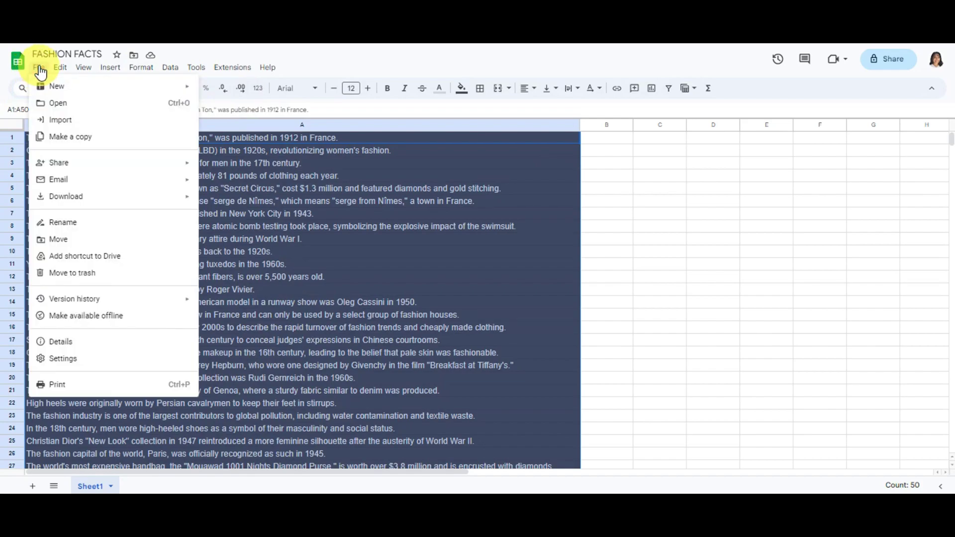
mouse_move(49, 203)
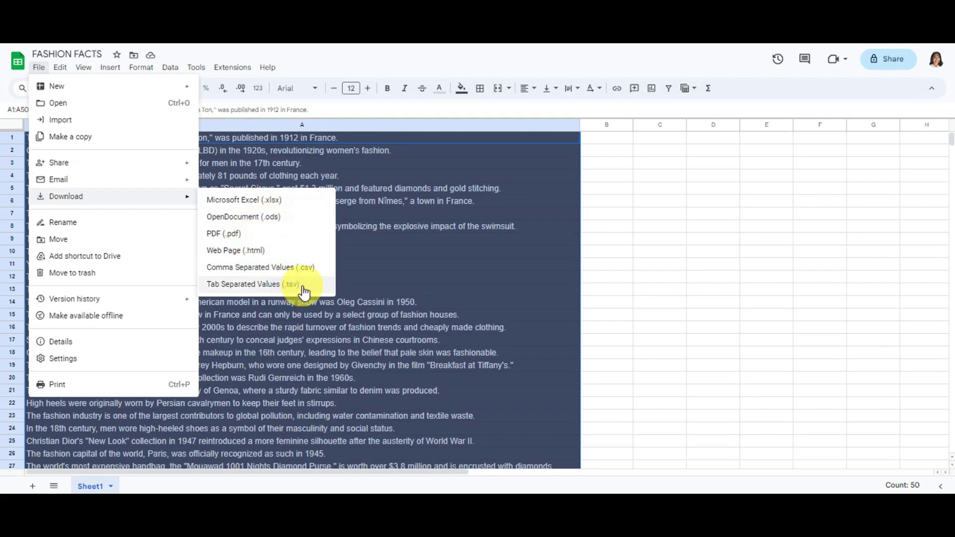
left_click(270, 267)
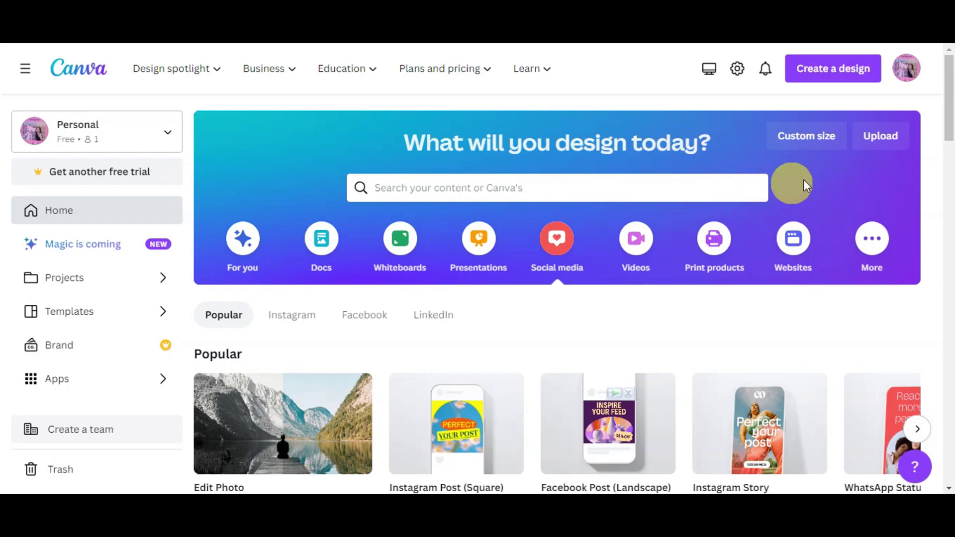
- Switch to Canva and look over the home page's social media formats and the Instagram, Facebook and story templates
scroll(879, 220, "down", 1)
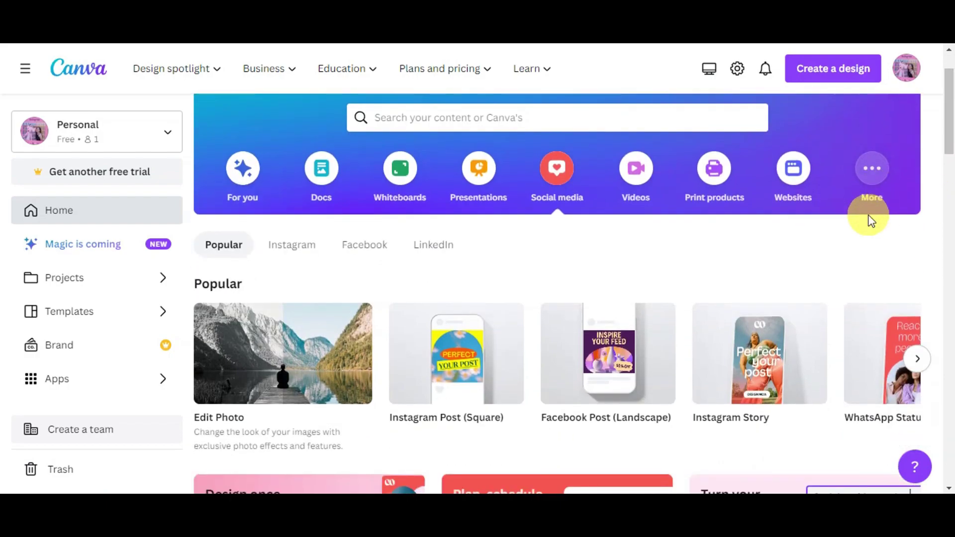
scroll(871, 220, "down", 1)
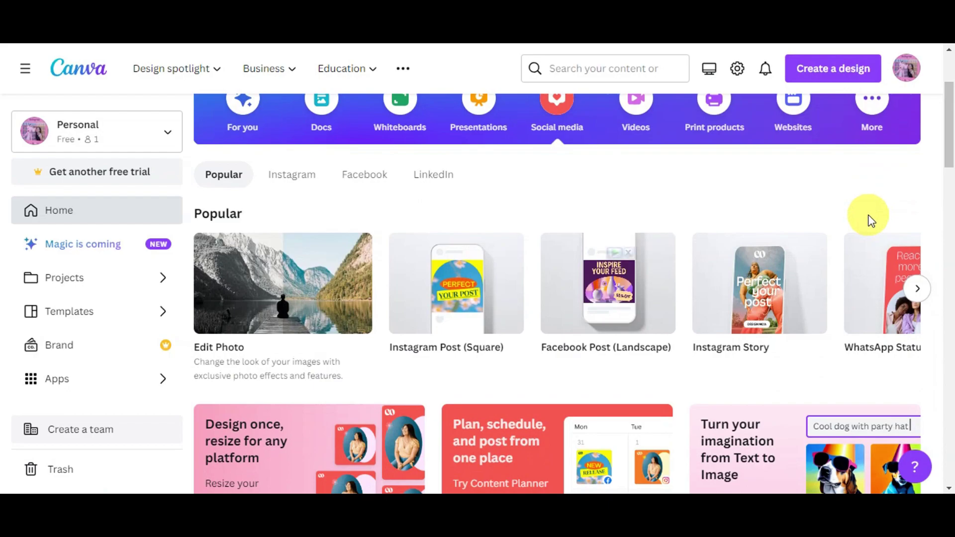
scroll(871, 221, "down", 1)
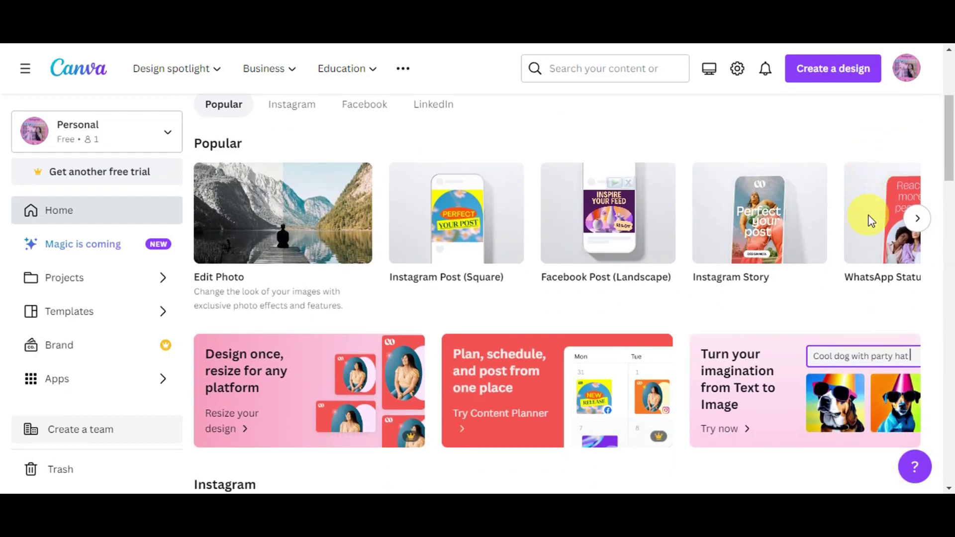
scroll(871, 221, "down", 5)
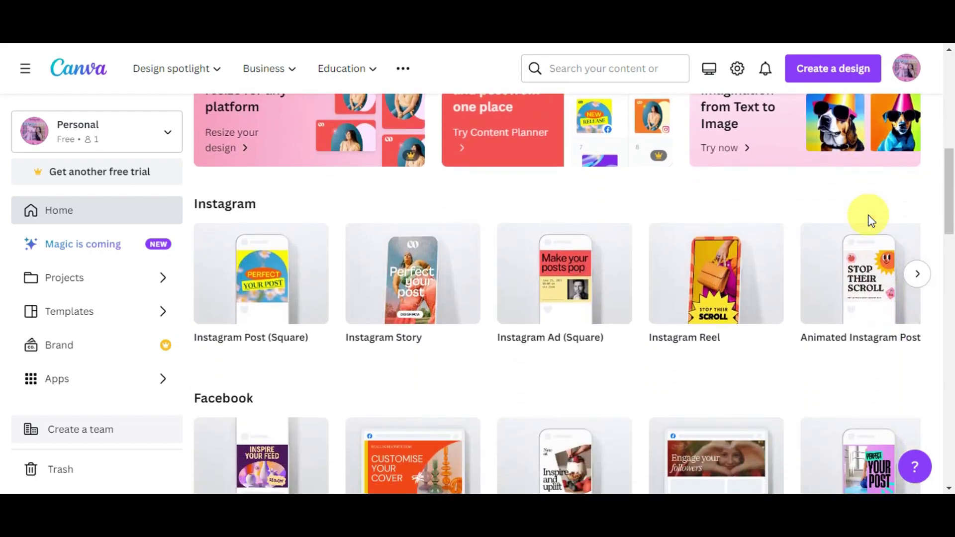
scroll(870, 220, "down", 2)
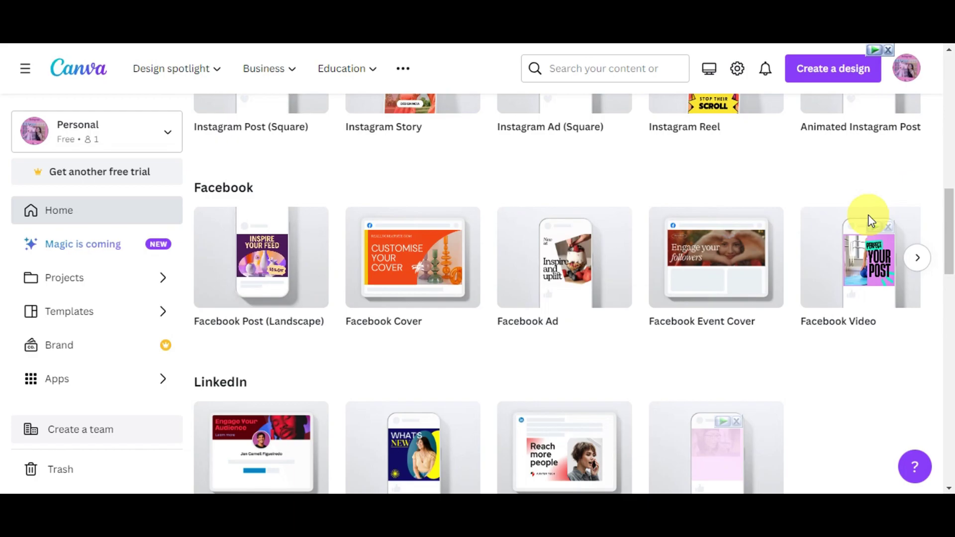
scroll(871, 221, "down", 1)
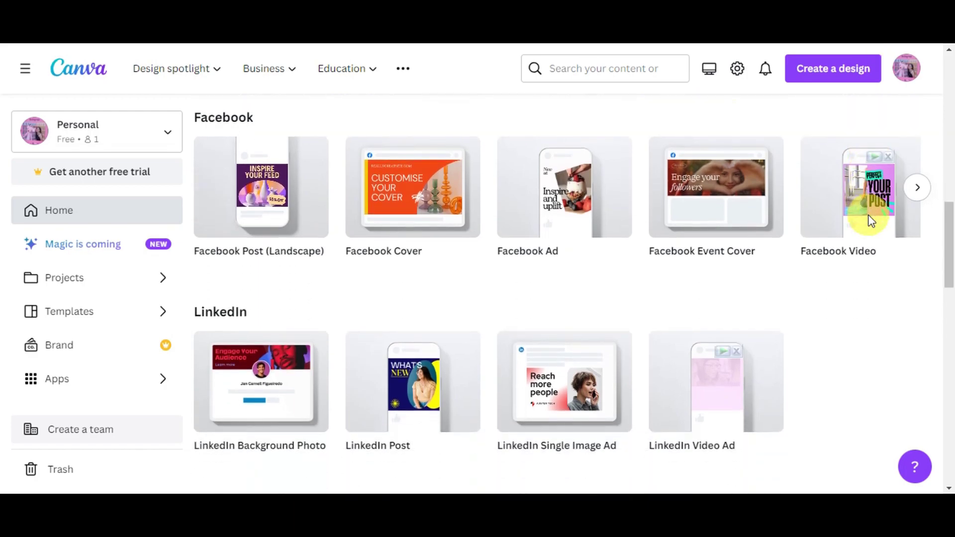
scroll(871, 221, "down", 1)
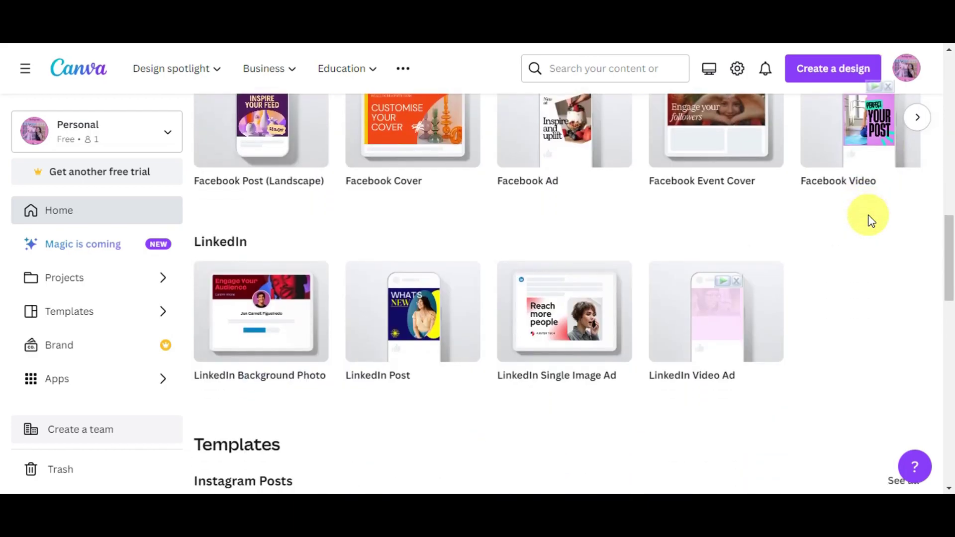
scroll(870, 221, "down", 2)
scroll(870, 221, "down", 1)
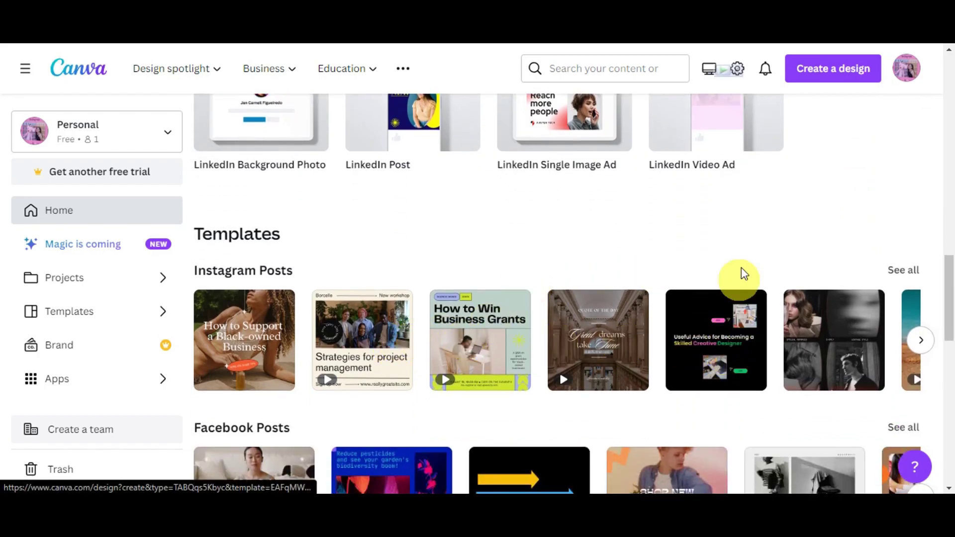
scroll(788, 239, "down", 2)
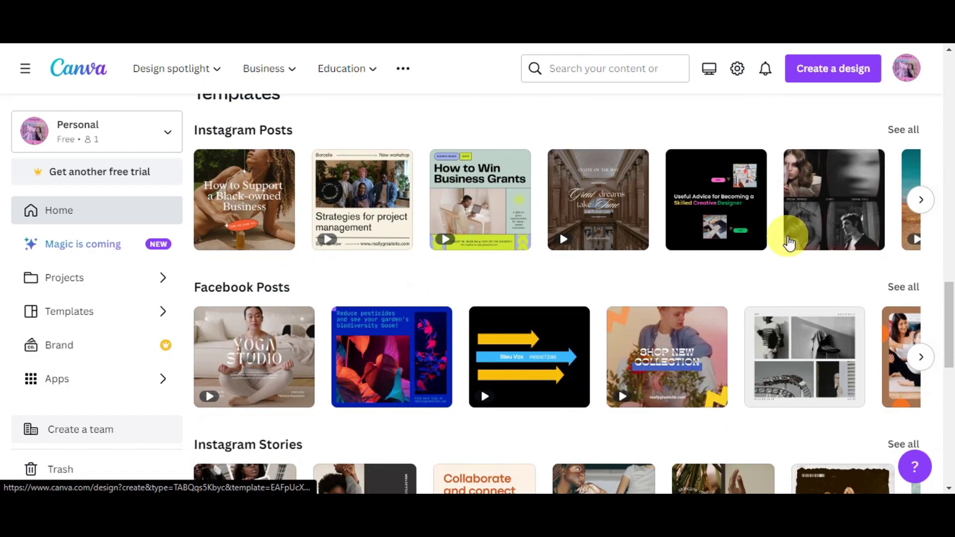
scroll(790, 243, "down", 2)
scroll(790, 242, "down", 1)
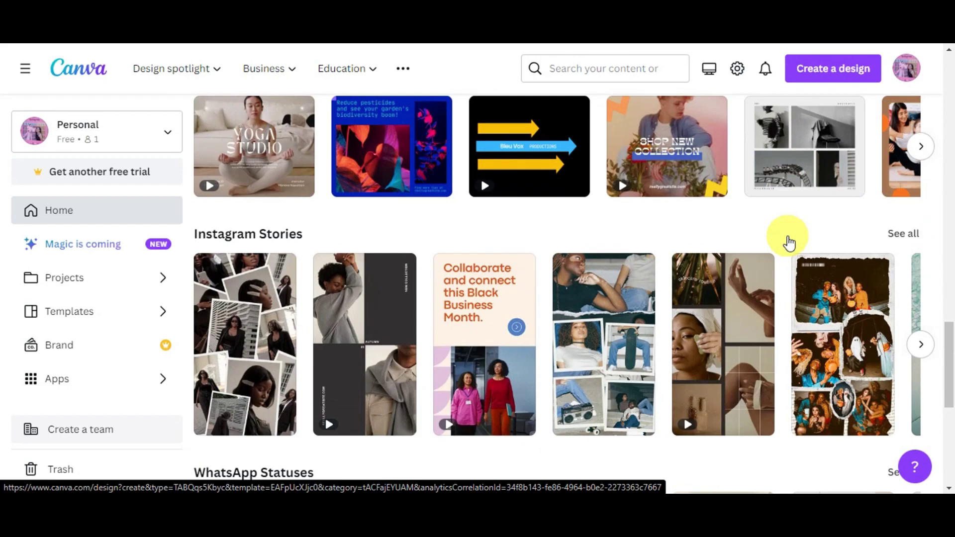
- Look over the Instagram story, WhatsApp status and Facebook cover templates on the home page, returning to the Instagram posts
scroll(789, 243, "down", 1)
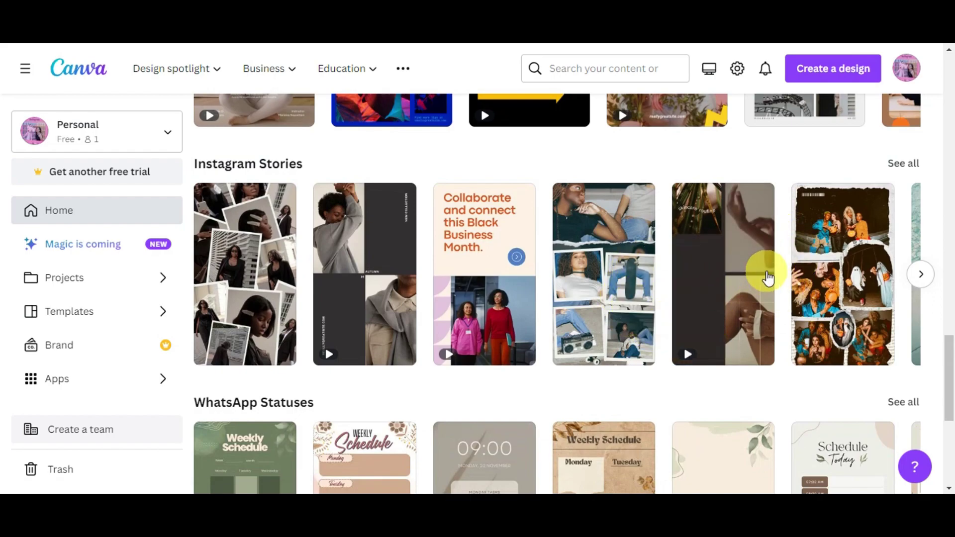
scroll(804, 233, "down", 6)
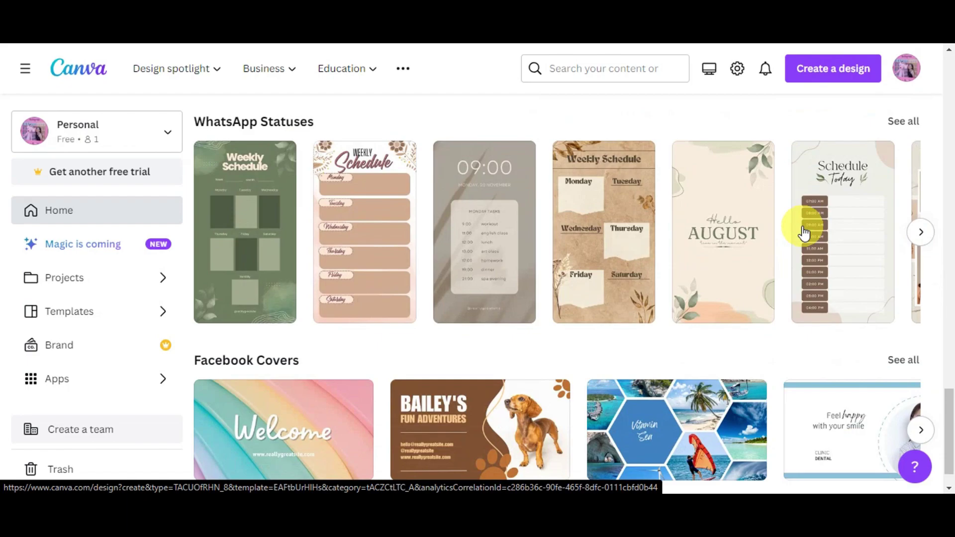
scroll(804, 233, "down", 1)
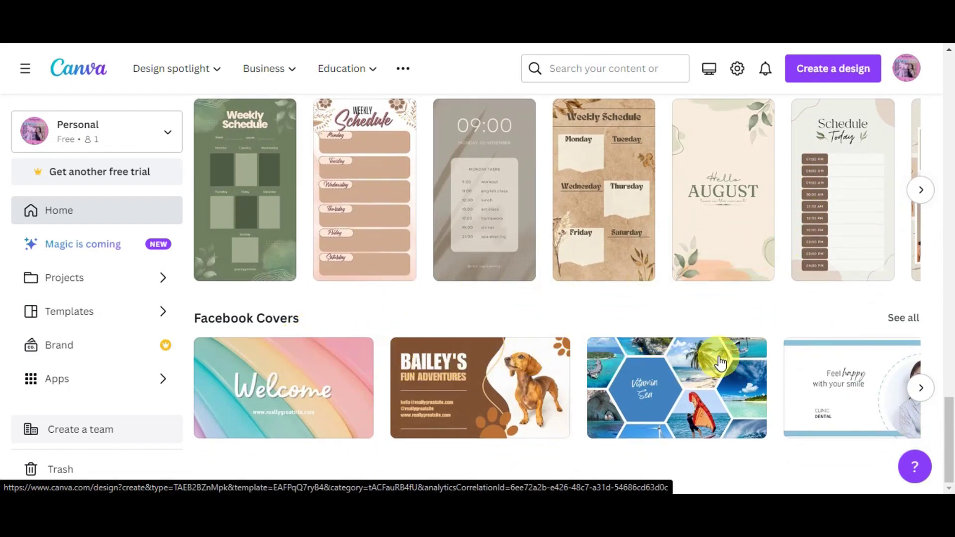
scroll(522, 315, "up", 2)
scroll(740, 276, "up", 6)
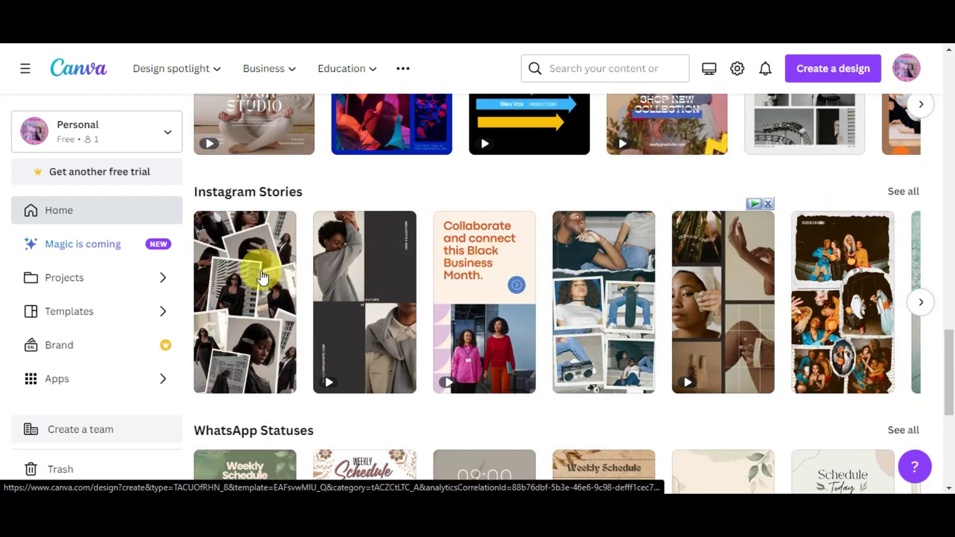
scroll(685, 299, "up", 8)
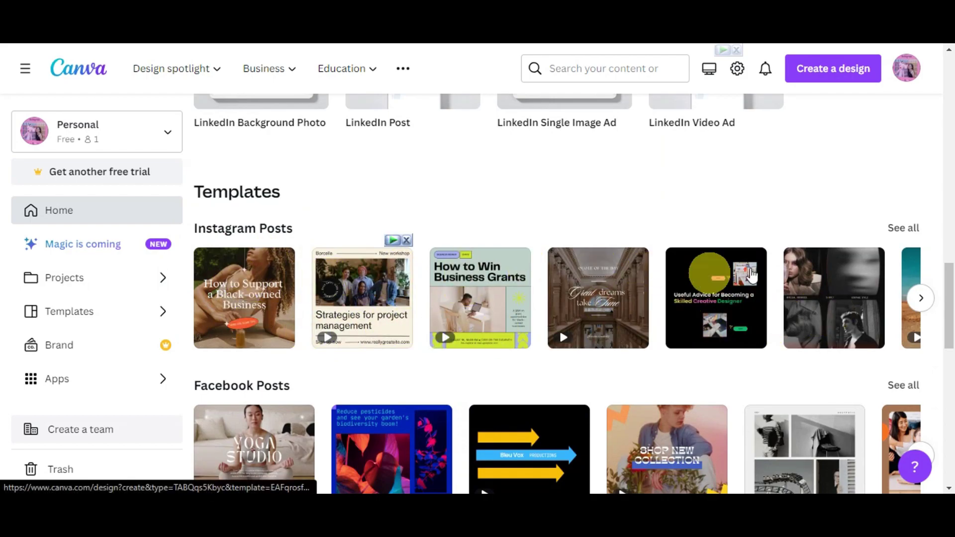
- Show all Instagram post templates and create a blank Instagram post design from there
left_click(897, 233)
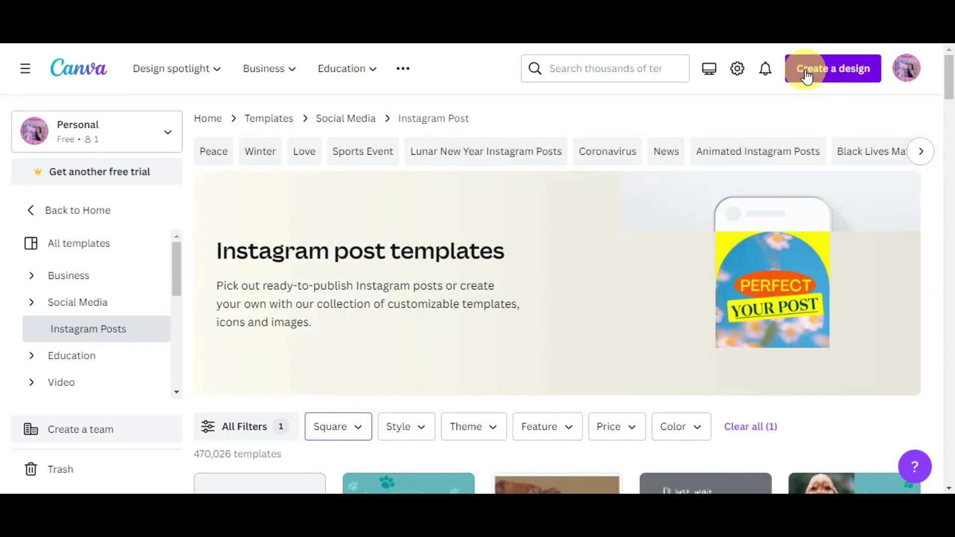
scroll(803, 214, "down", 2)
scroll(791, 234, "down", 4)
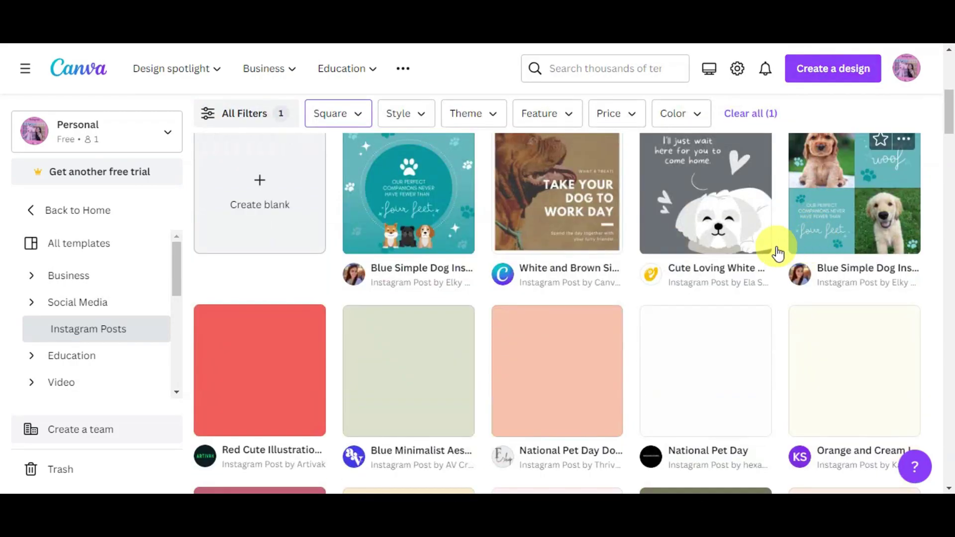
scroll(251, 354, "up", 2)
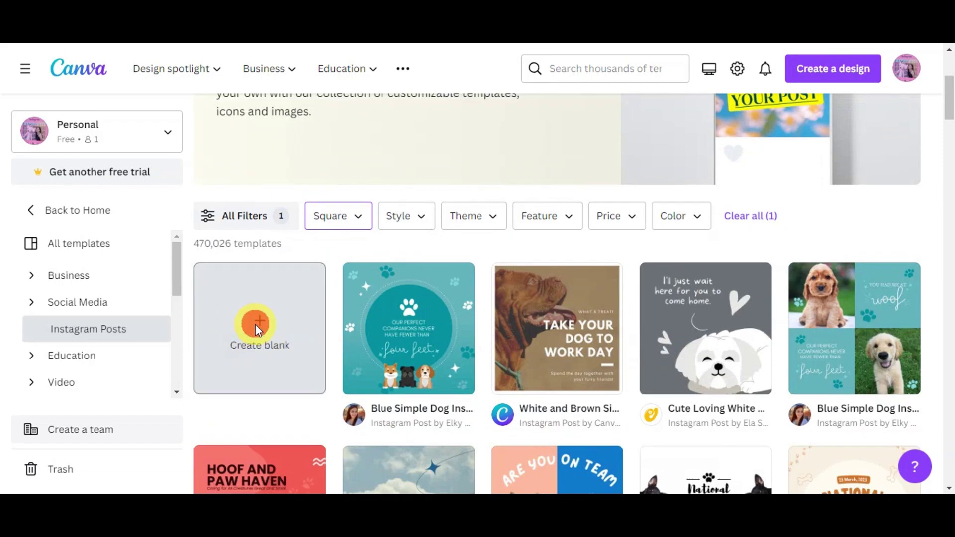
left_click(257, 331)
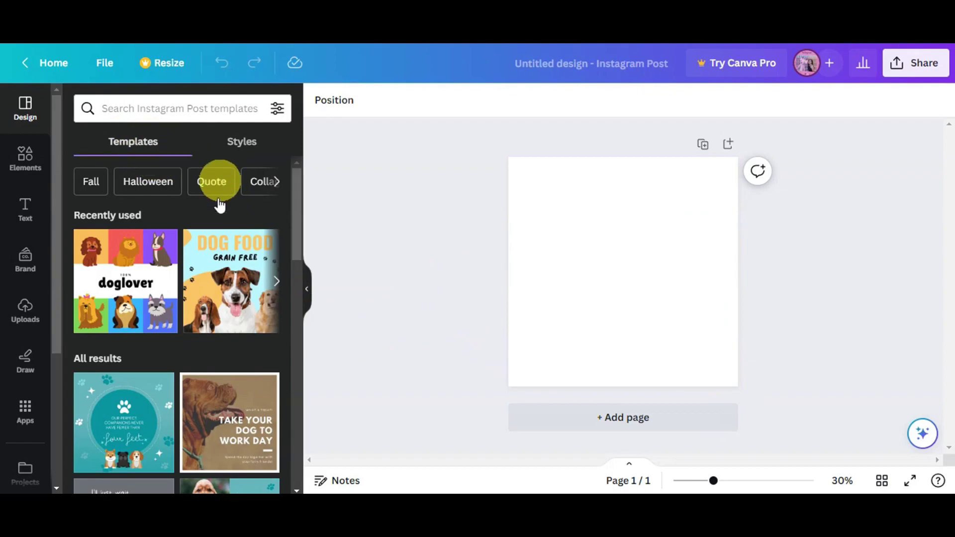
- Search the Instagram Post templates for FASHION
scroll(214, 239, "down", 5)
scroll(204, 305, "down", 5)
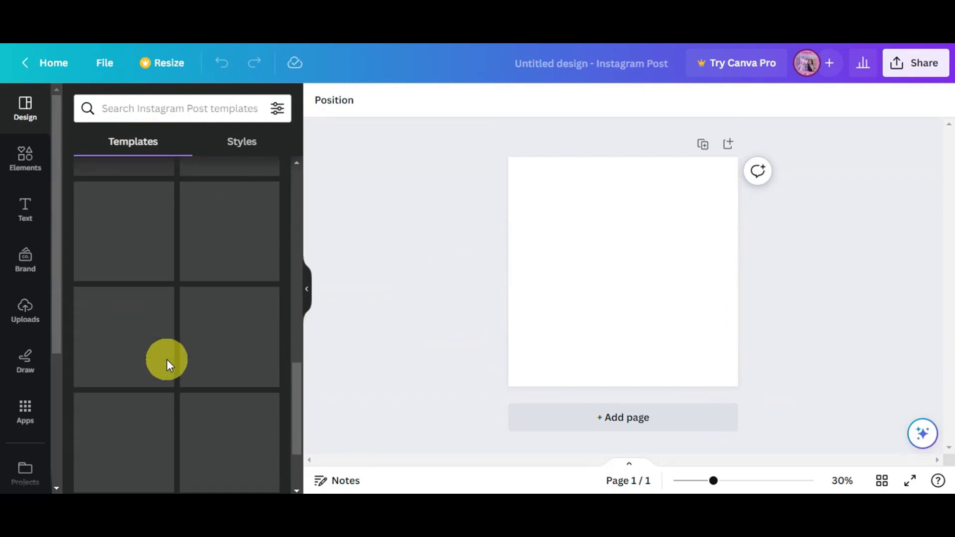
scroll(162, 340, "up", 6)
scroll(170, 378, "down", 3)
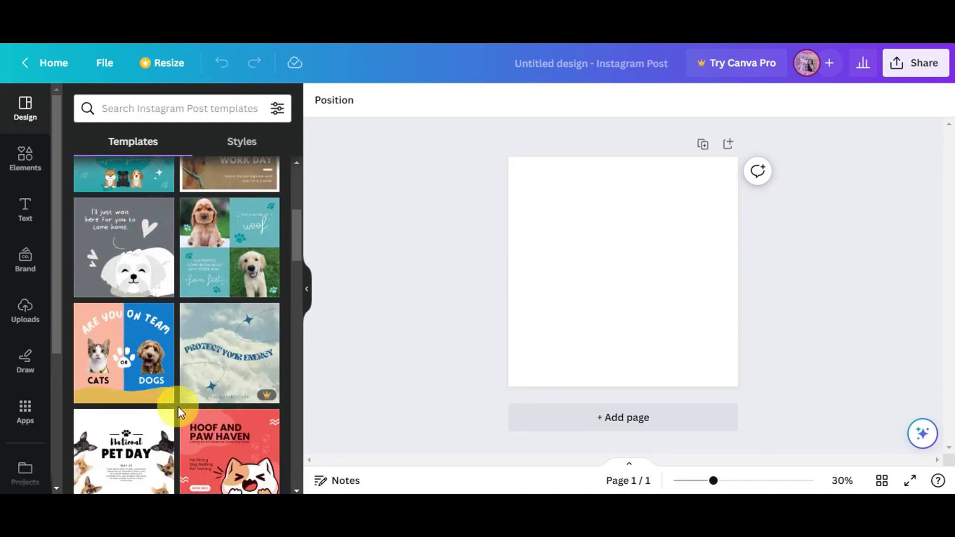
scroll(164, 378, "up", 4)
scroll(164, 374, "up", 3)
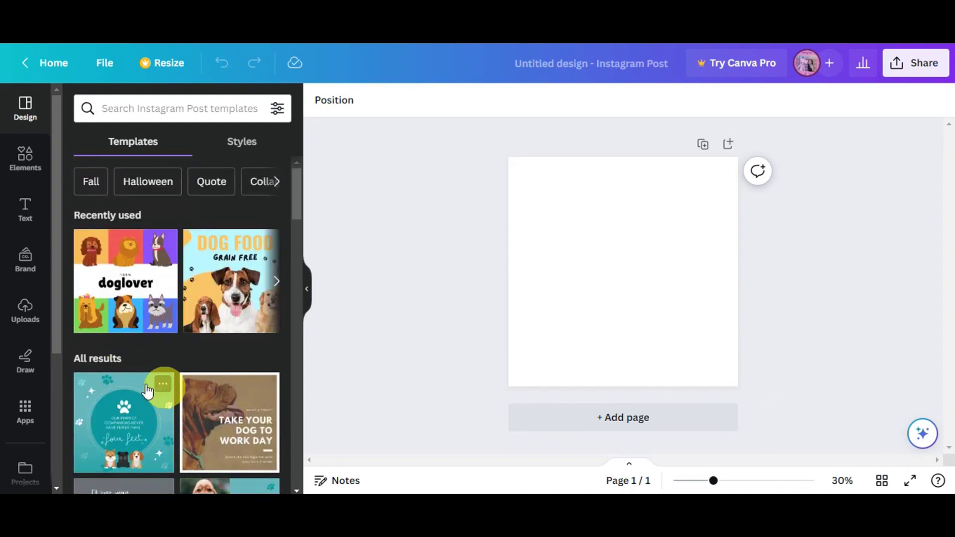
left_click(135, 106)
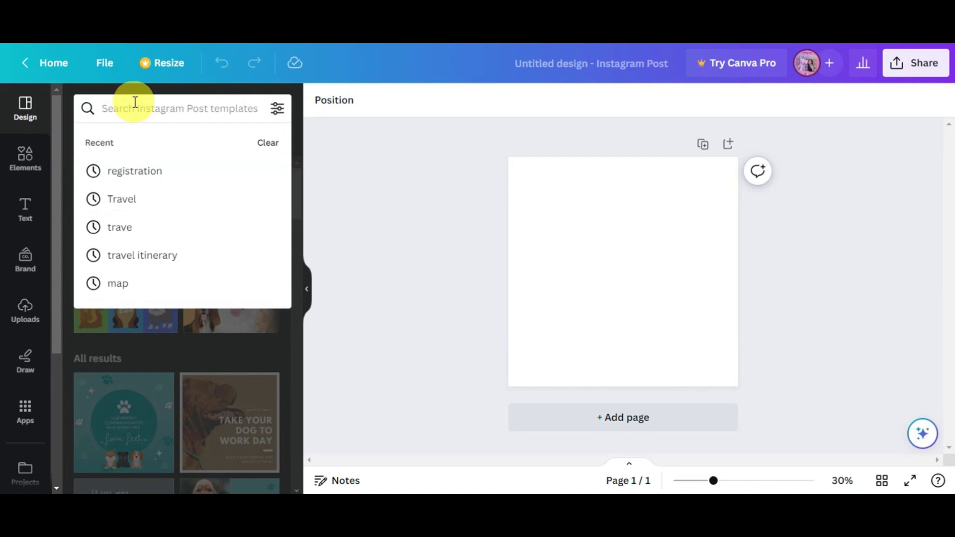
type("FASHIO")
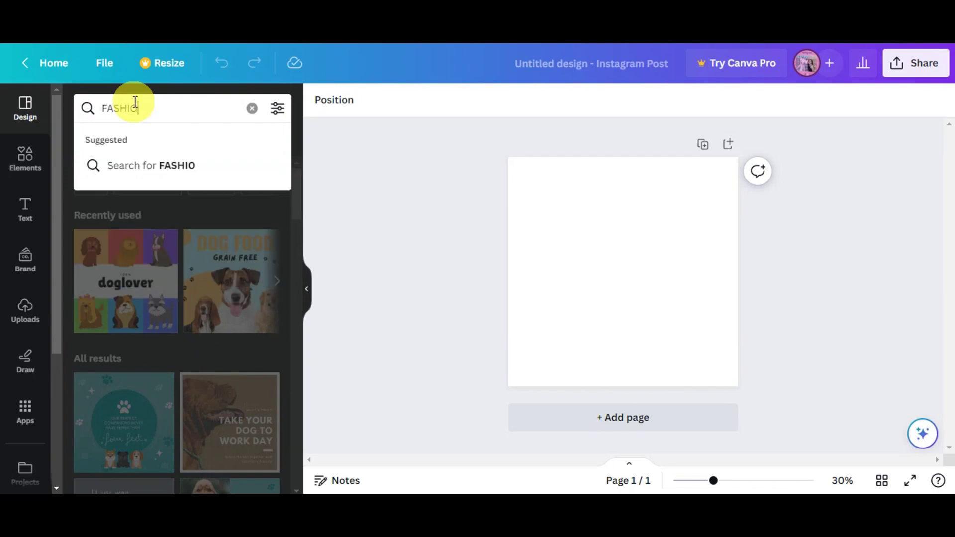
type("N")
key("Return")
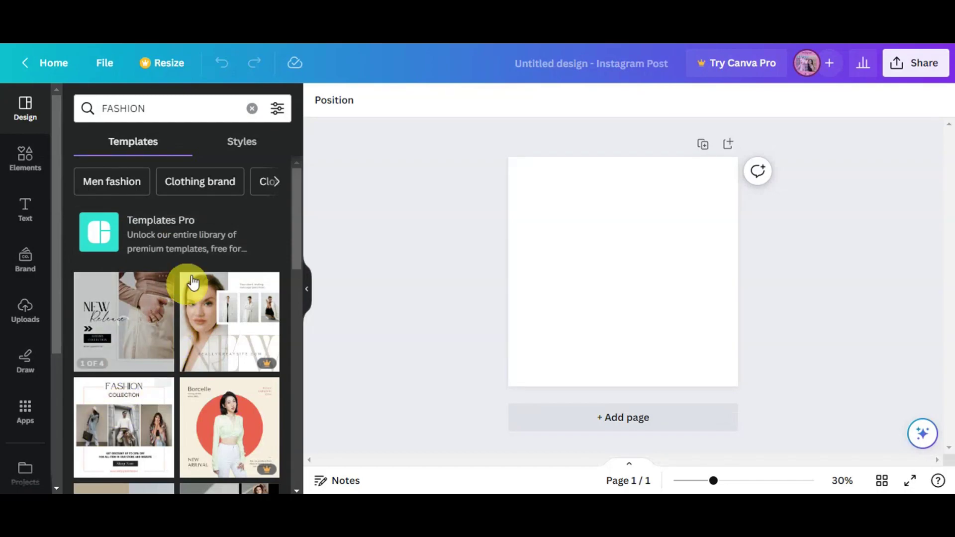
- Browse the fashion templates and apply the Fashion & Clothing Online Shop Showroom template with the slanted photo row to the blank page
scroll(193, 282, "down", 10)
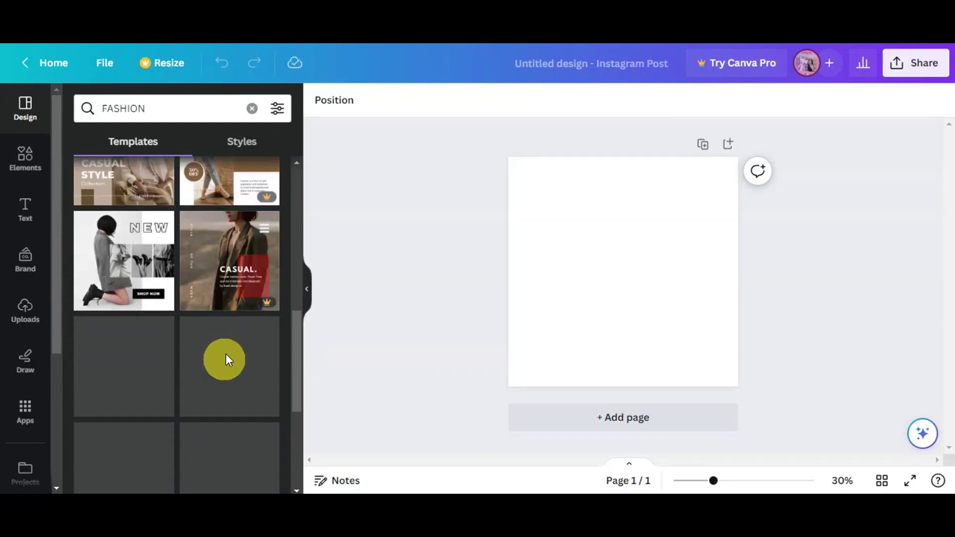
scroll(229, 349, "down", 3)
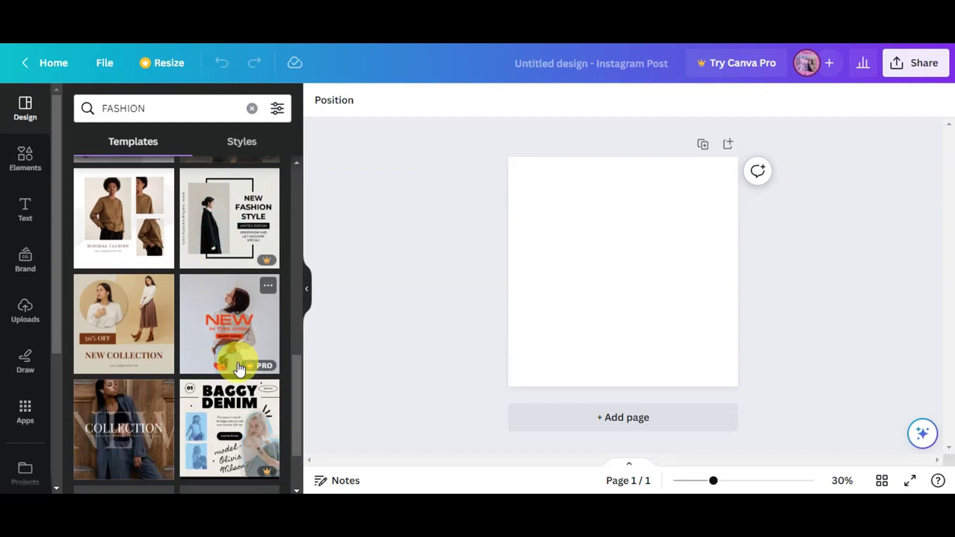
scroll(125, 353, "down", 2)
scroll(164, 360, "down", 2)
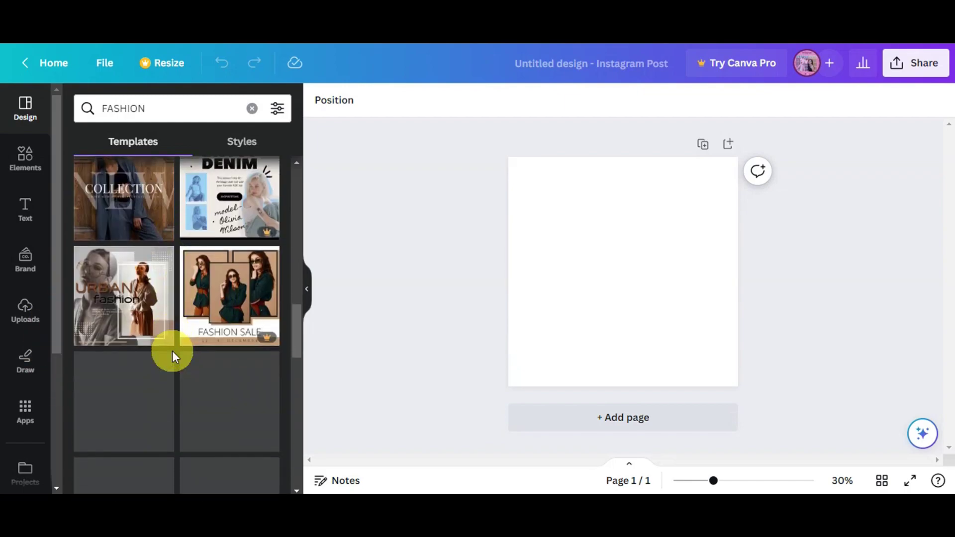
scroll(186, 383, "down", 4)
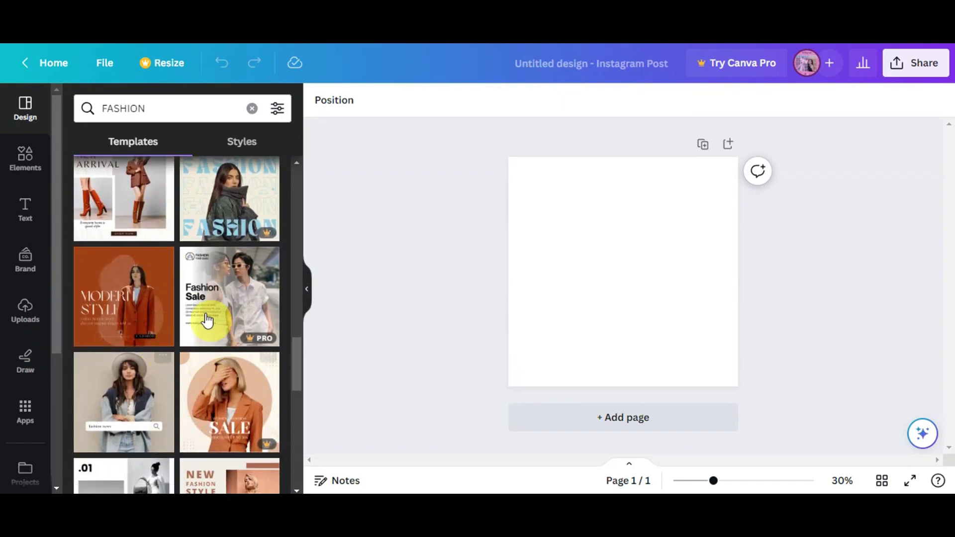
scroll(208, 321, "down", 9)
scroll(164, 308, "down", 1)
scroll(150, 363, "down", 10)
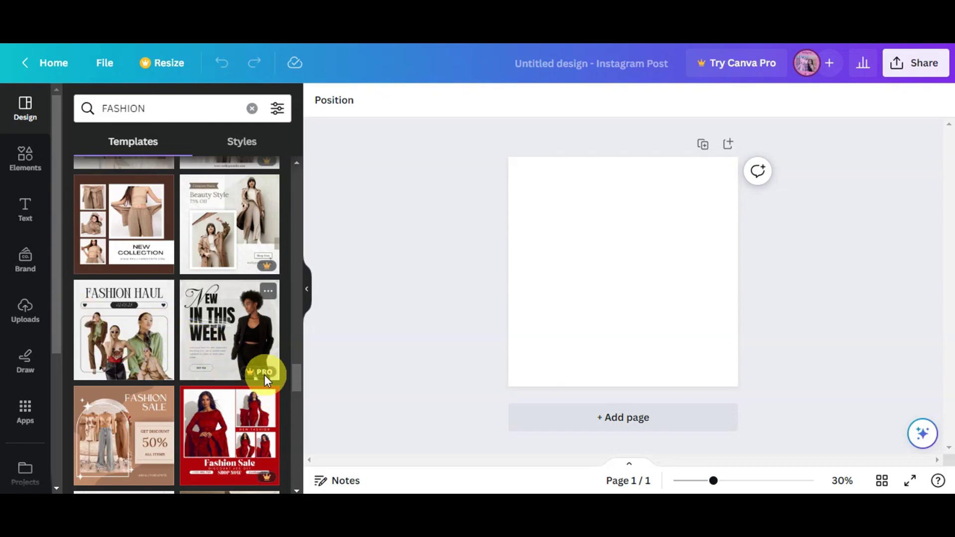
scroll(204, 348, "down", 2)
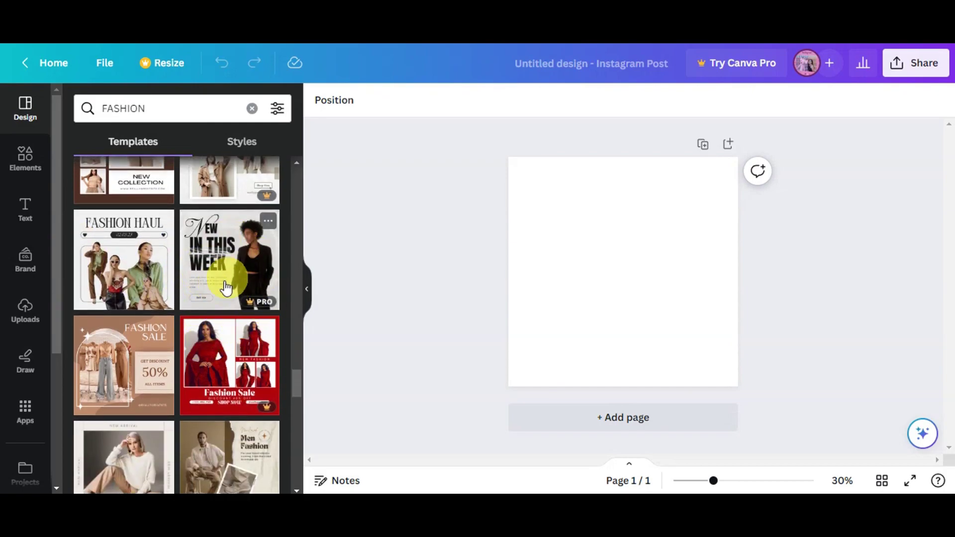
scroll(224, 279, "down", 8)
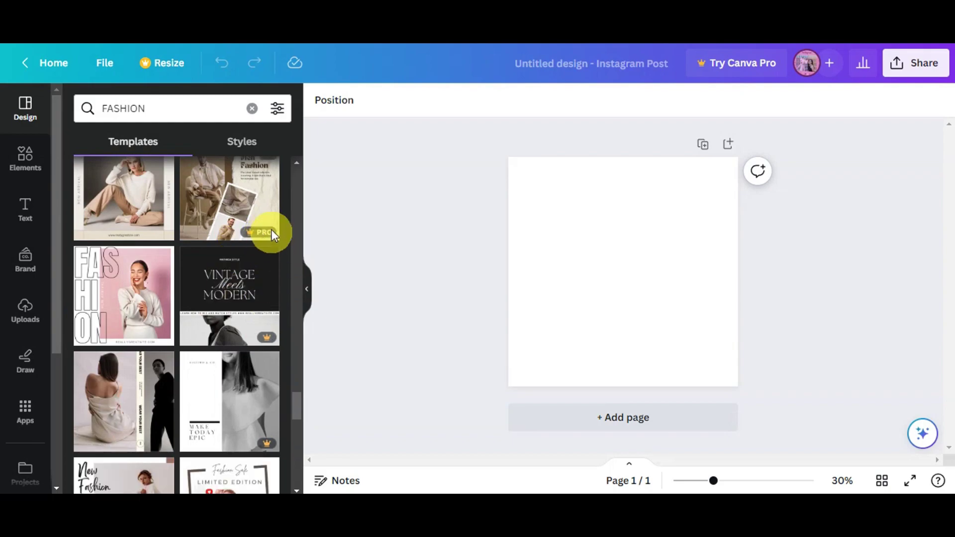
scroll(170, 252, "down", 4)
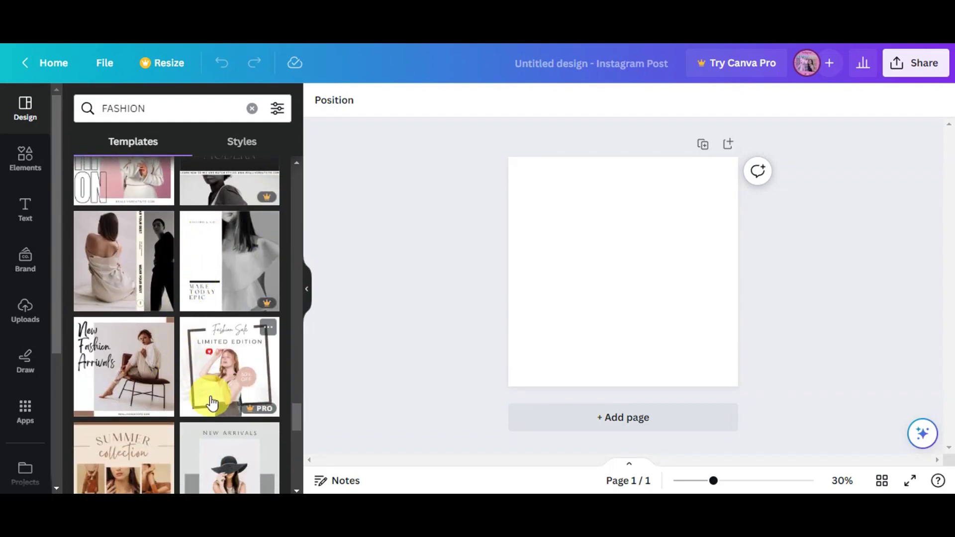
scroll(193, 402, "down", 4)
scroll(144, 335, "down", 6)
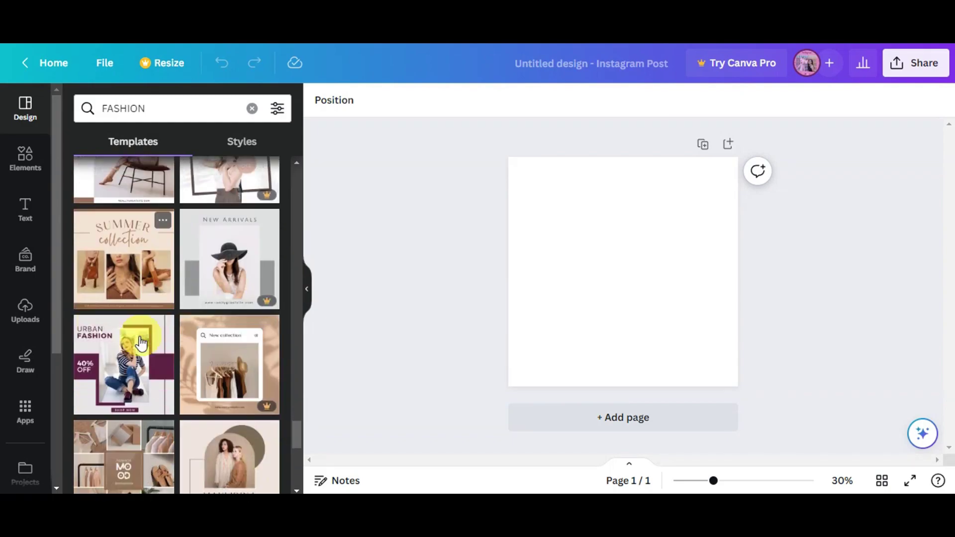
scroll(97, 324, "down", 5)
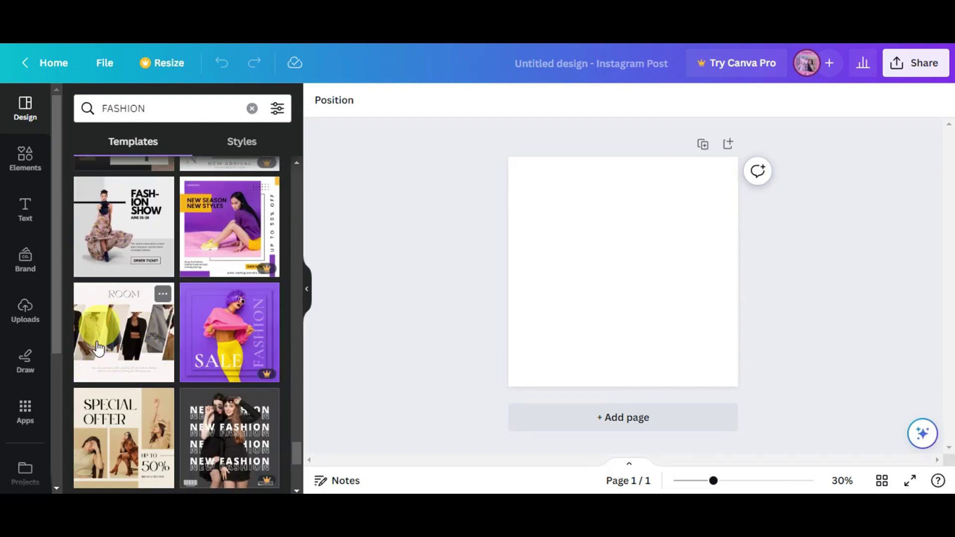
left_click(122, 351)
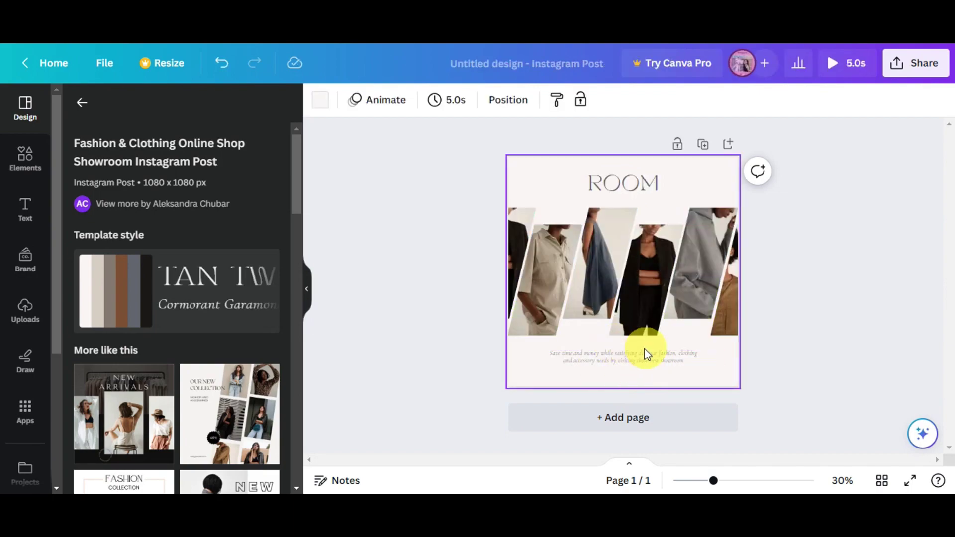
- Delete the ROOM heading above the photos
left_click(622, 363)
key("Tab")
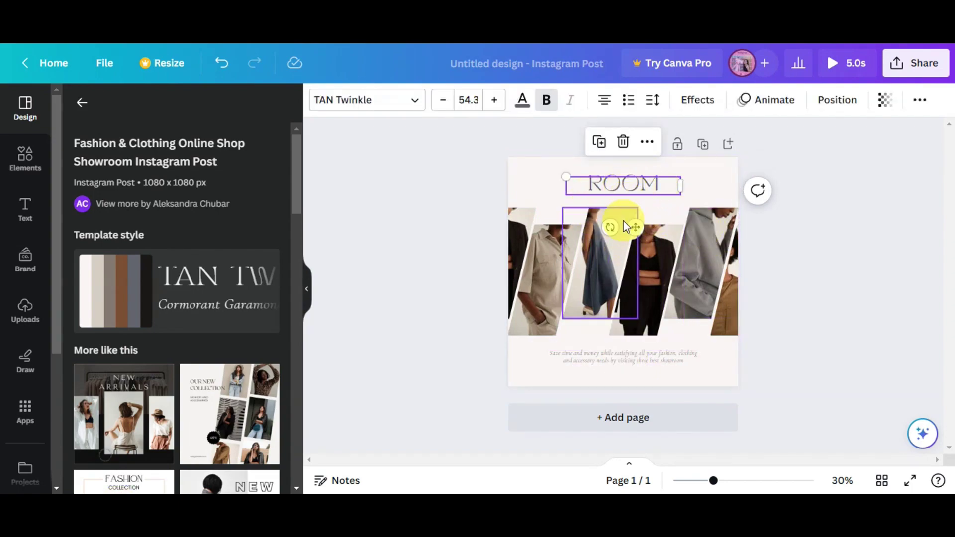
double_click(610, 185)
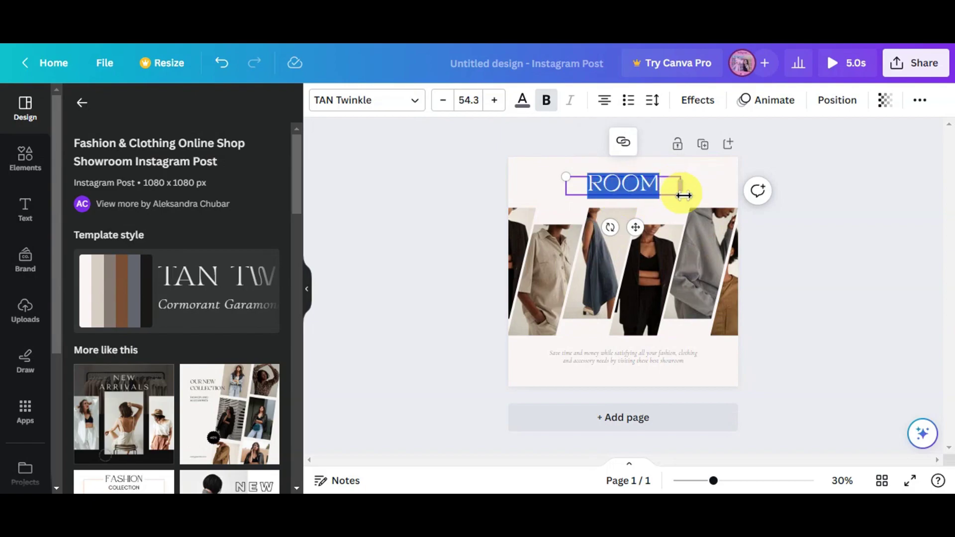
key("BackSpace")
left_click(707, 182)
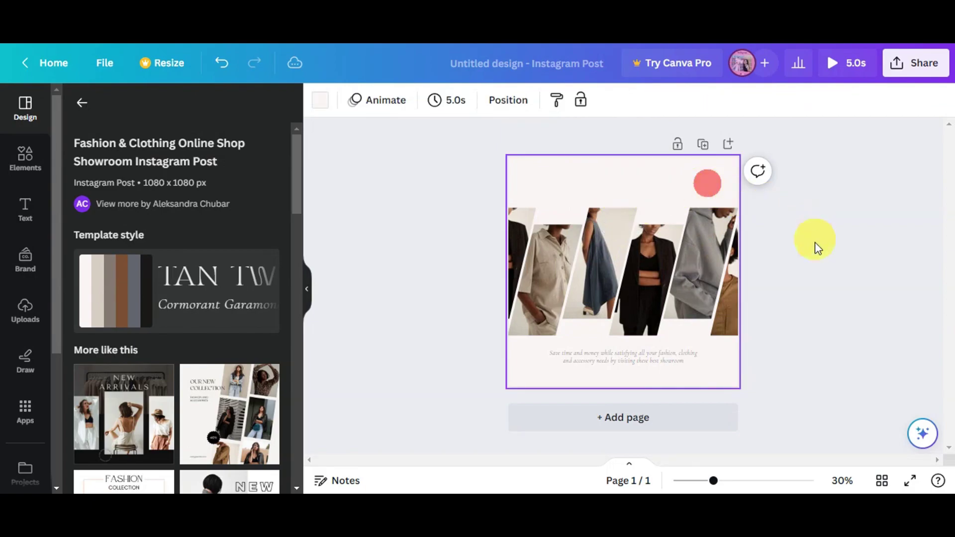
- Move the photo row and the italic caption up, and widen the caption's text box to the full page width
left_click_drag(458, 189, 733, 260)
left_click_drag(558, 352, 476, 293)
left_click_drag(556, 323, 585, 327)
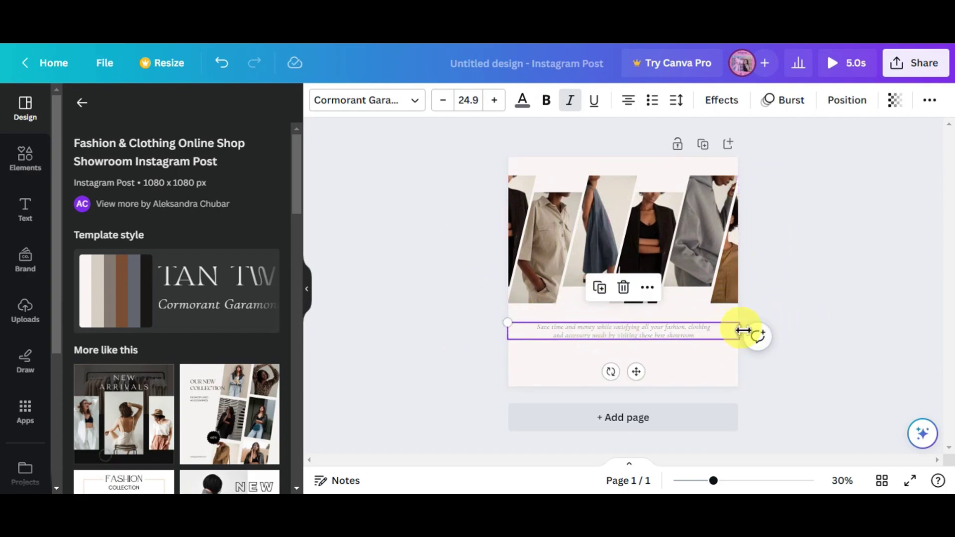
left_click_drag(742, 329, 736, 327)
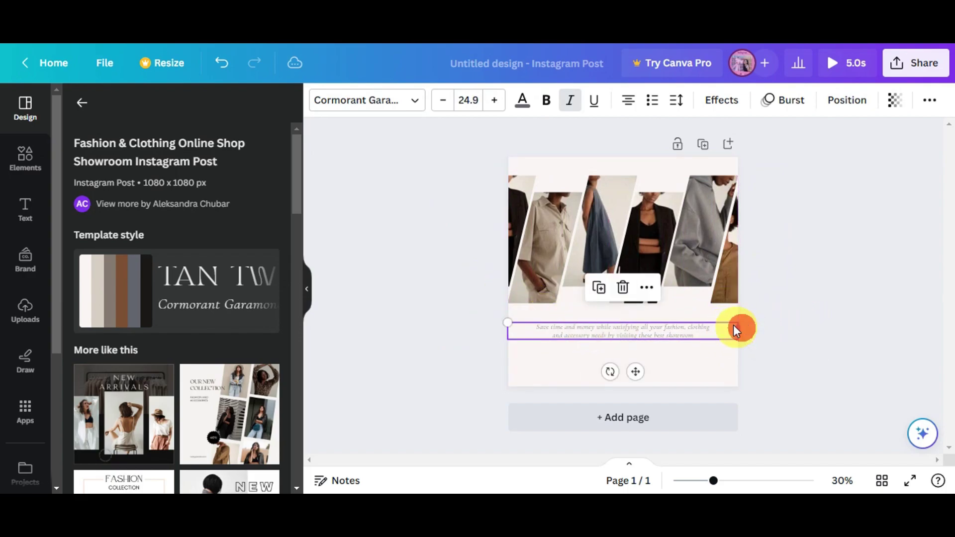
- Set the caption's font size to 34.9 and shift the text slightly down from the photos
left_click(412, 103)
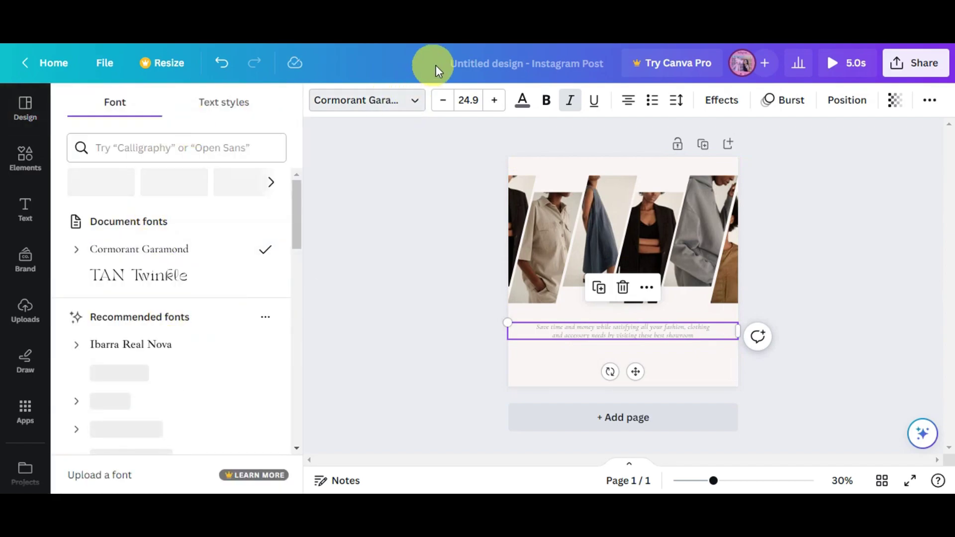
left_click(492, 102)
left_click(493, 102)
left_click(493, 102)
left_click(493, 102)
left_click(492, 102)
left_click(493, 102)
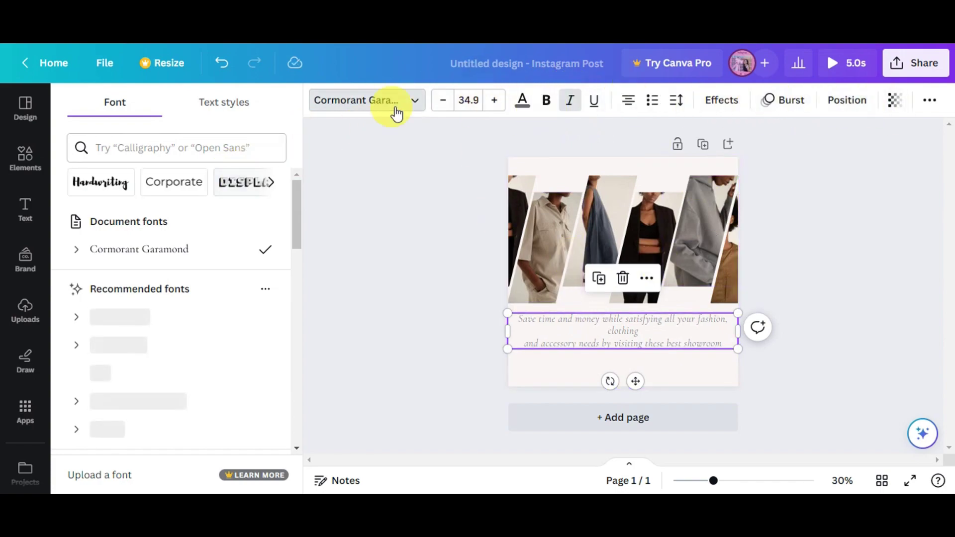
left_click_drag(605, 324, 608, 333)
left_click(849, 261)
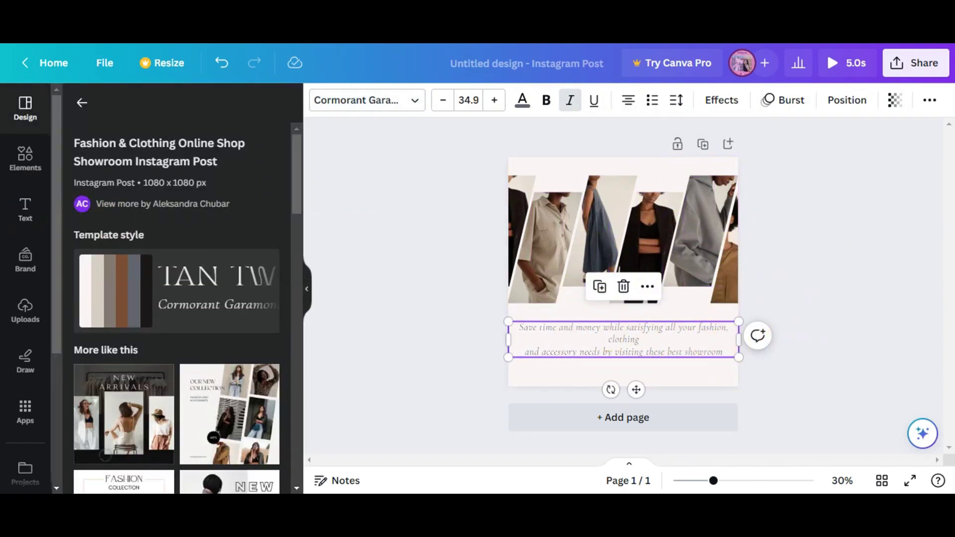
left_click(27, 169)
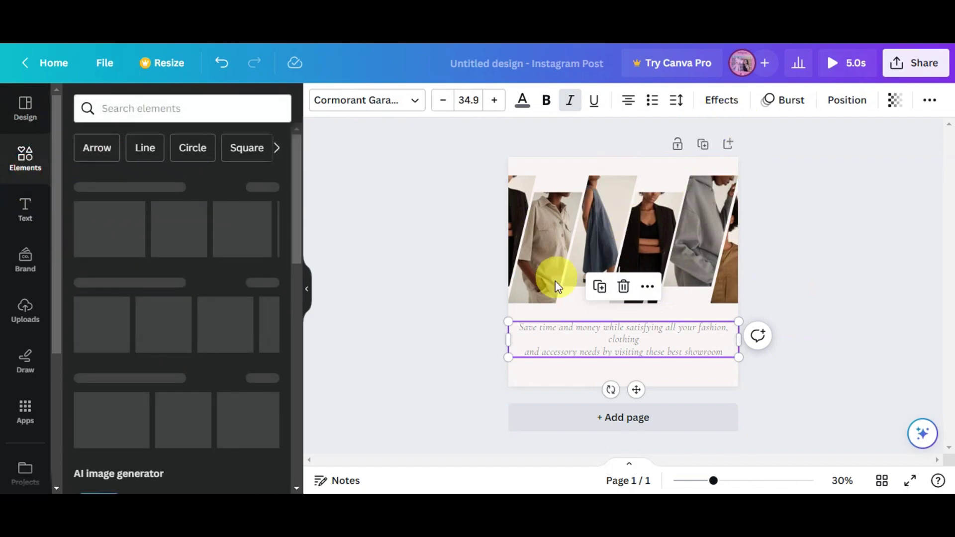
left_click(877, 285)
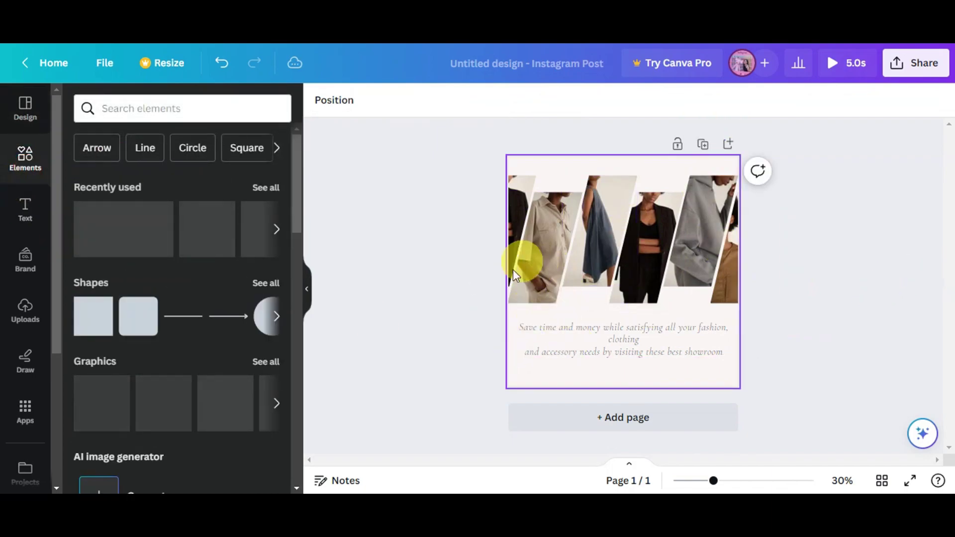
scroll(126, 339, "down", 8)
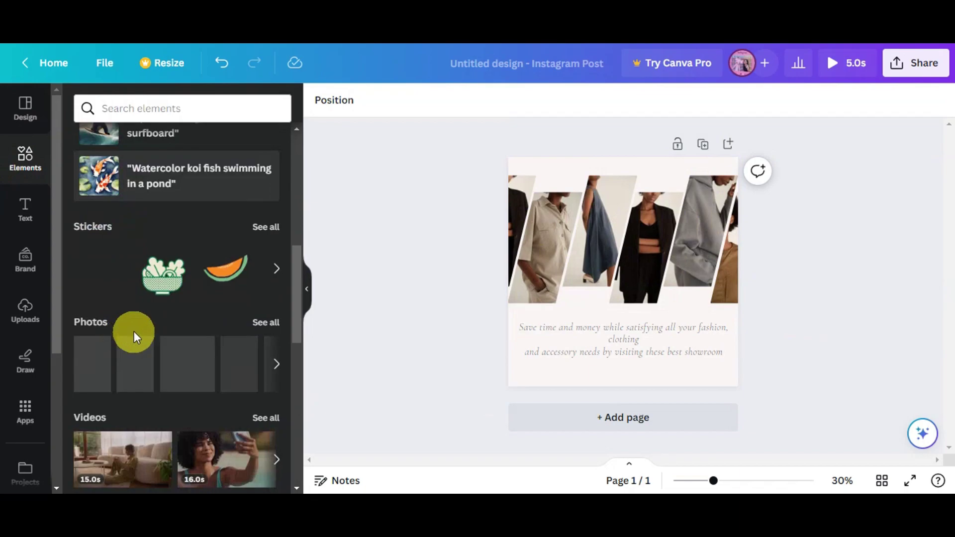
scroll(123, 344, "down", 5)
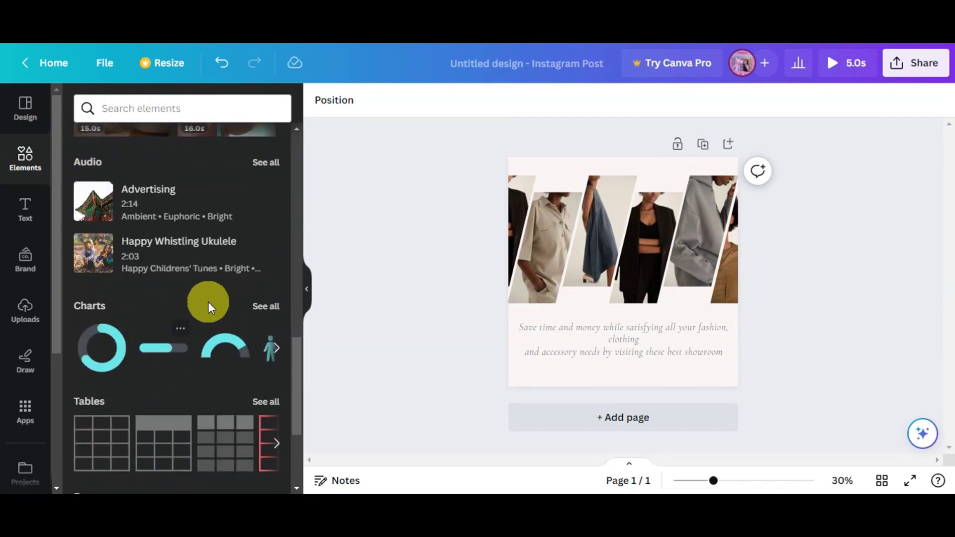
scroll(208, 301, "up", 4)
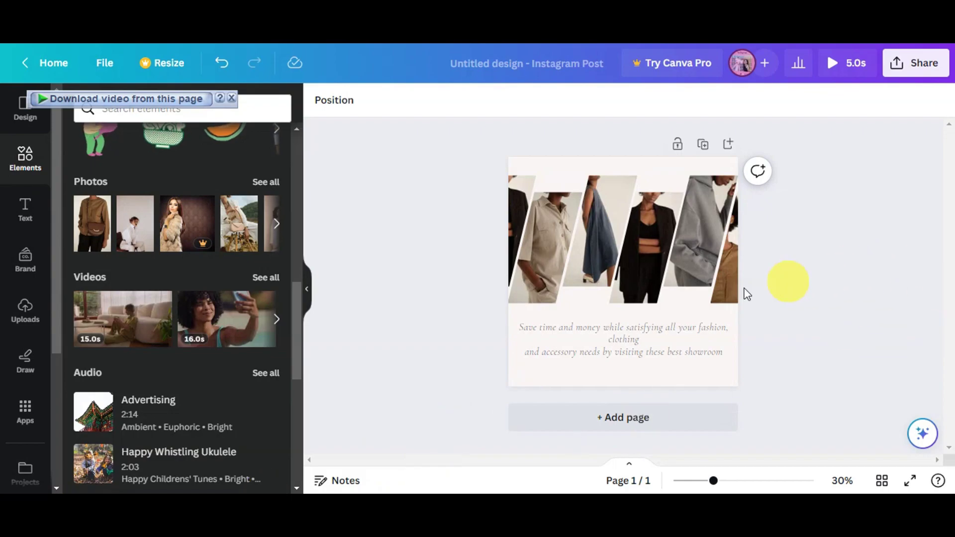
- Find the Bulk create app under More from Canva and open it for the current Instagram post
left_click(26, 409)
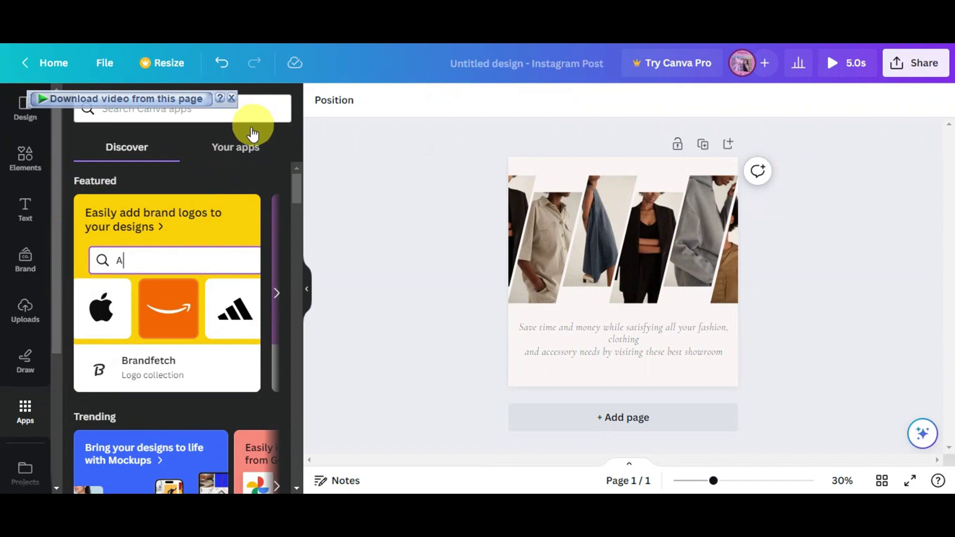
left_click(298, 187)
left_click_drag(299, 187, 292, 221)
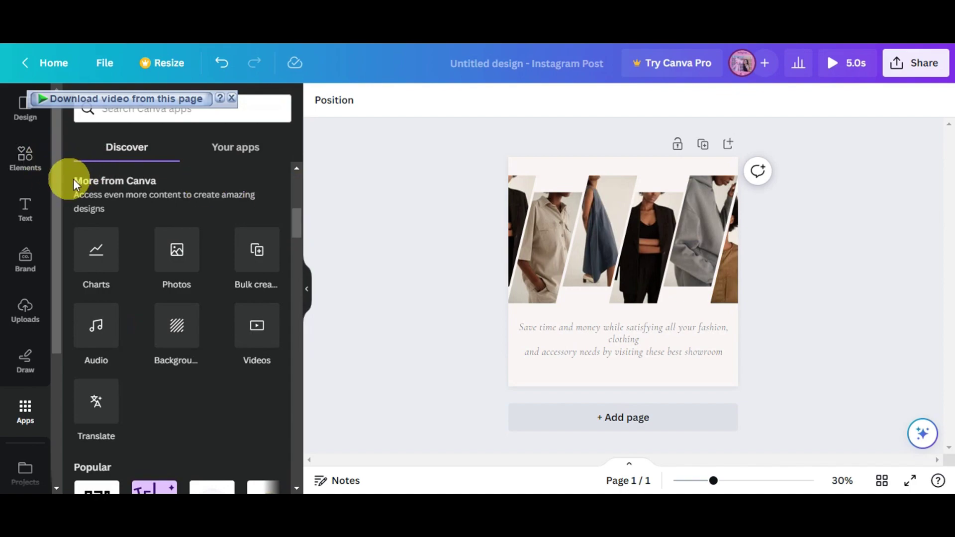
left_click(257, 255)
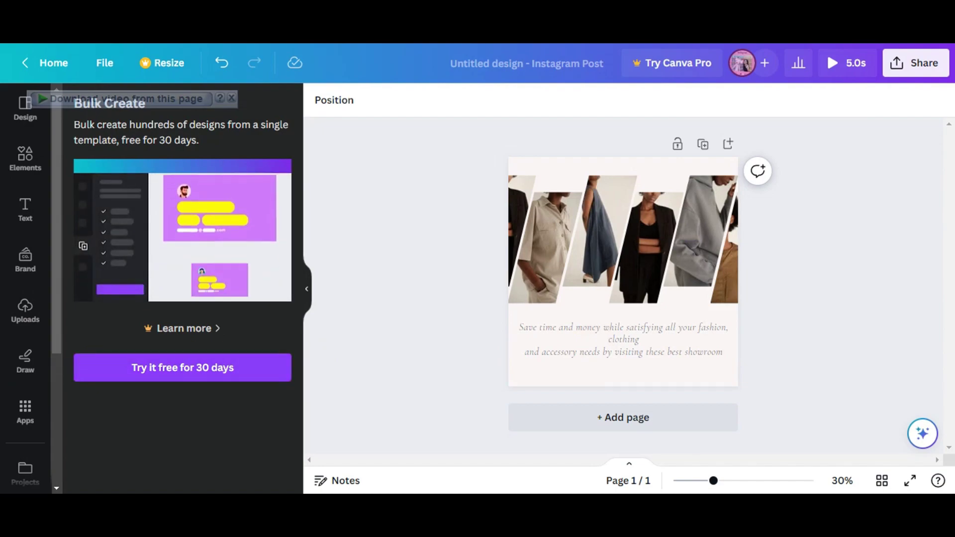
left_click(206, 366)
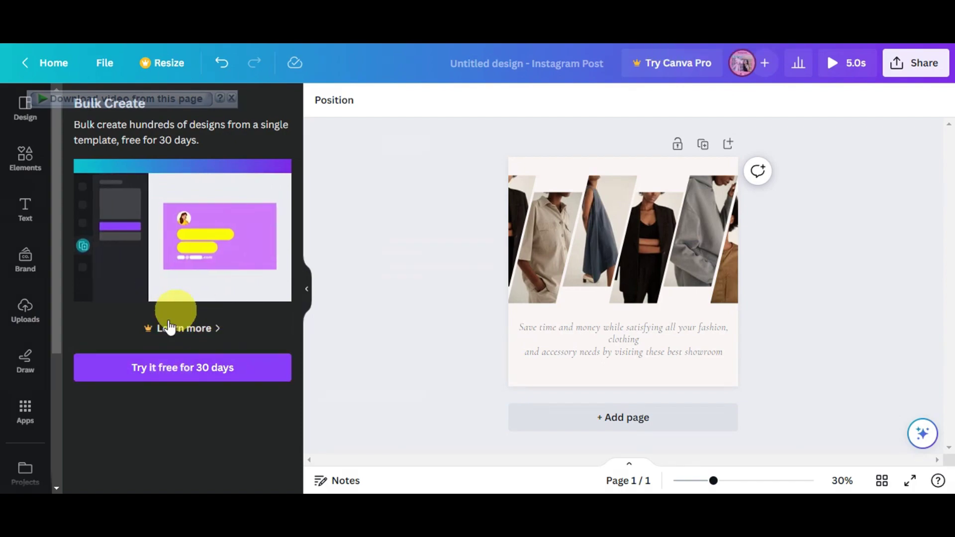
- Open the Bulk Create help article and read its instructions on accessing the feature, entering data, connecting images and uploading a CSV file
left_click(196, 338)
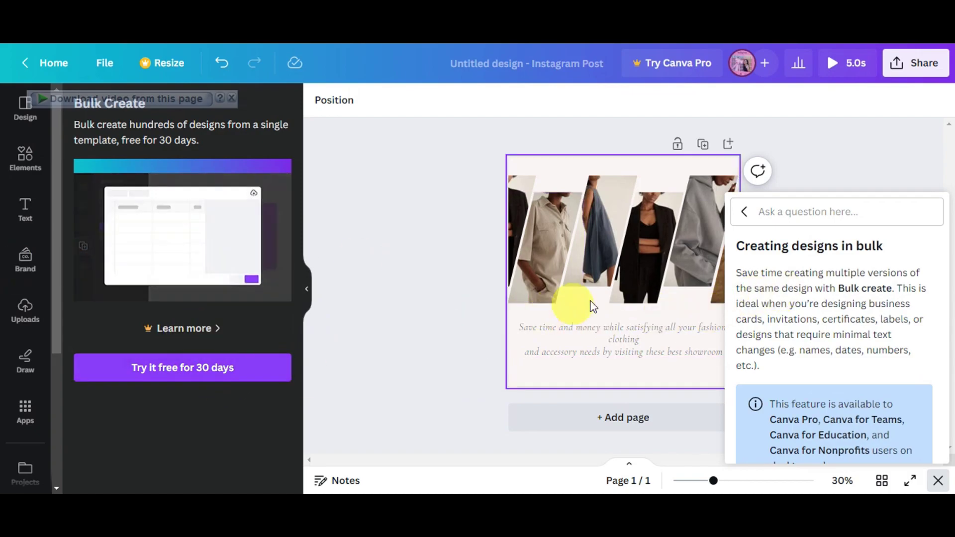
scroll(811, 328, "down", 5)
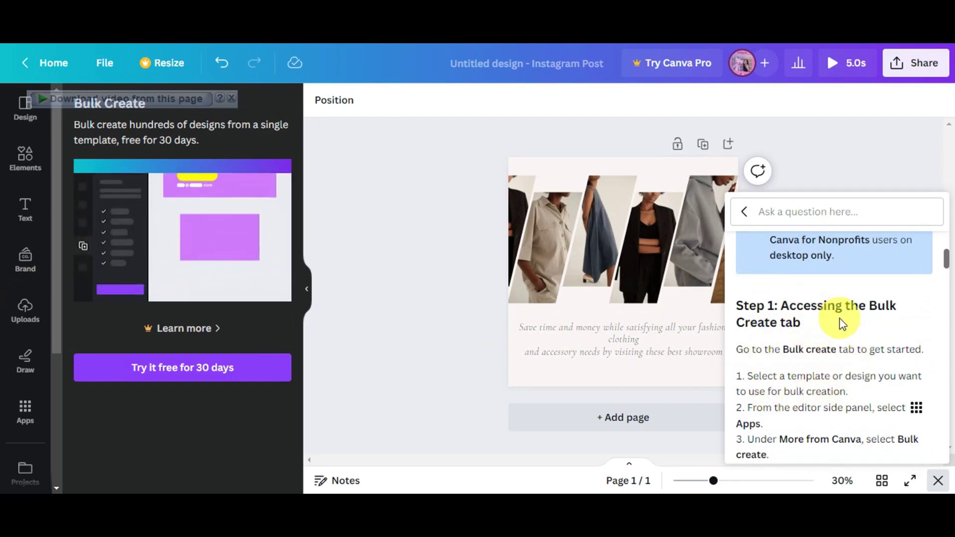
scroll(840, 324, "down", 3)
scroll(841, 324, "down", 2)
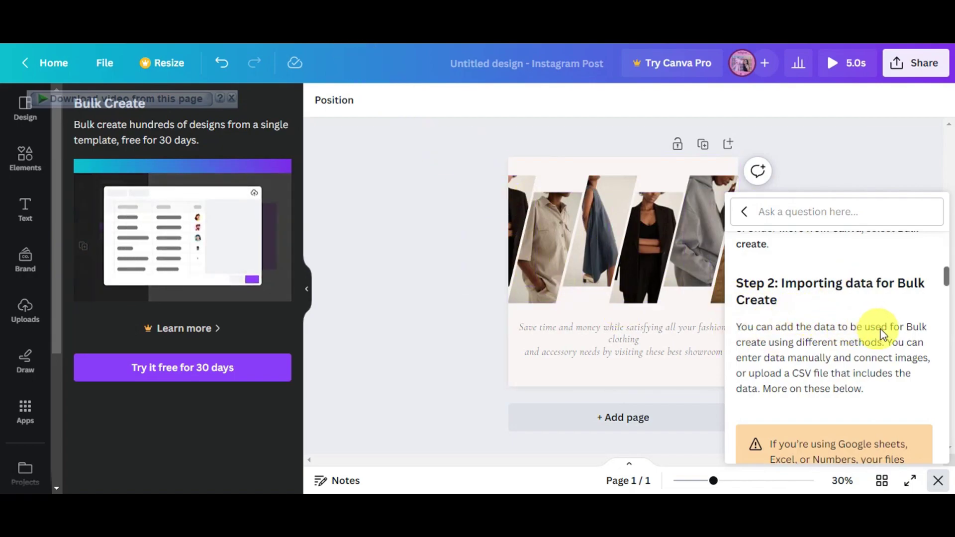
scroll(894, 328, "down", 1)
scroll(894, 328, "down", 1)
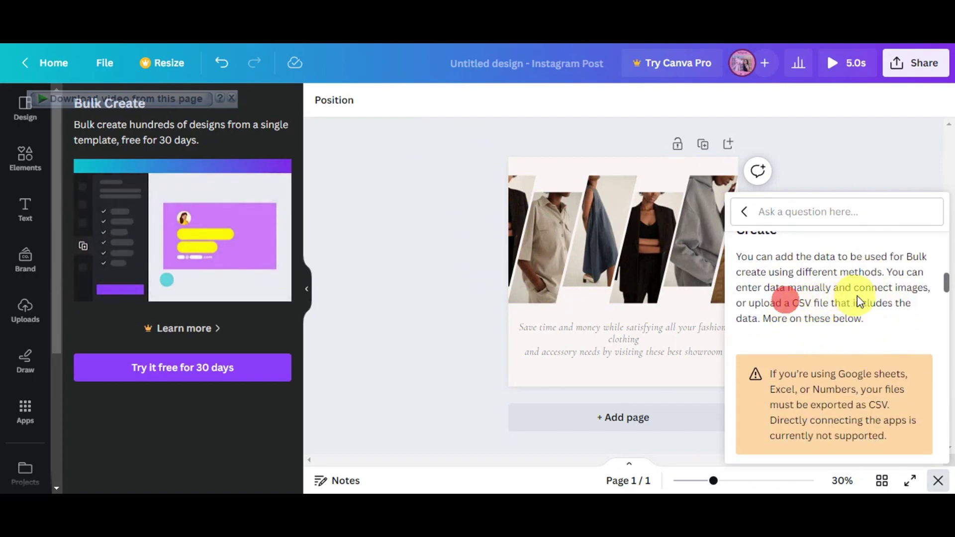
scroll(860, 309, "down", 4)
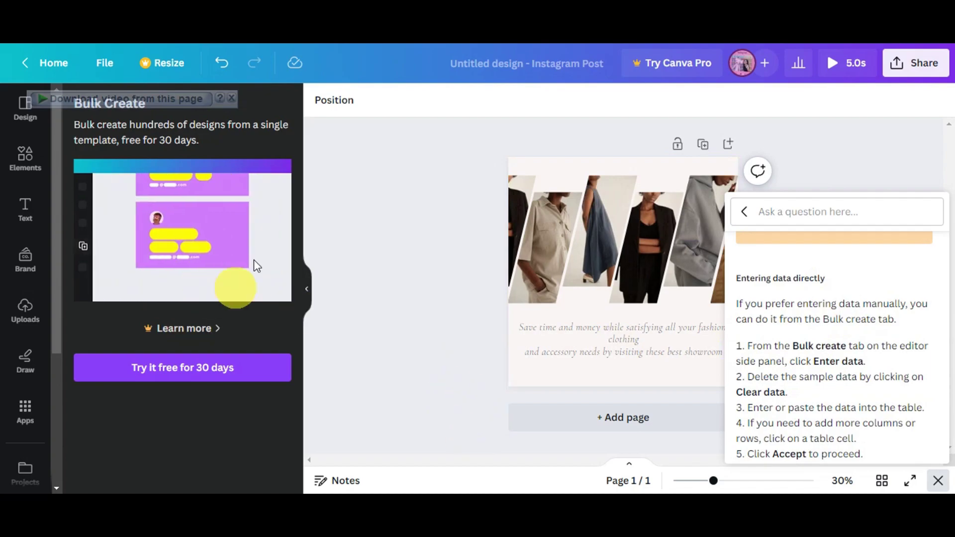
scroll(893, 377, "down", 1)
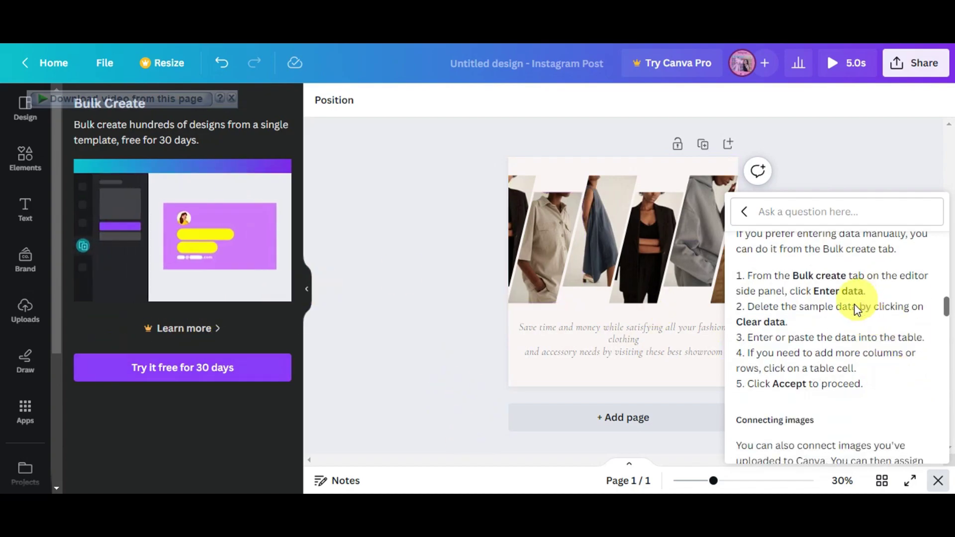
scroll(829, 398, "down", 1)
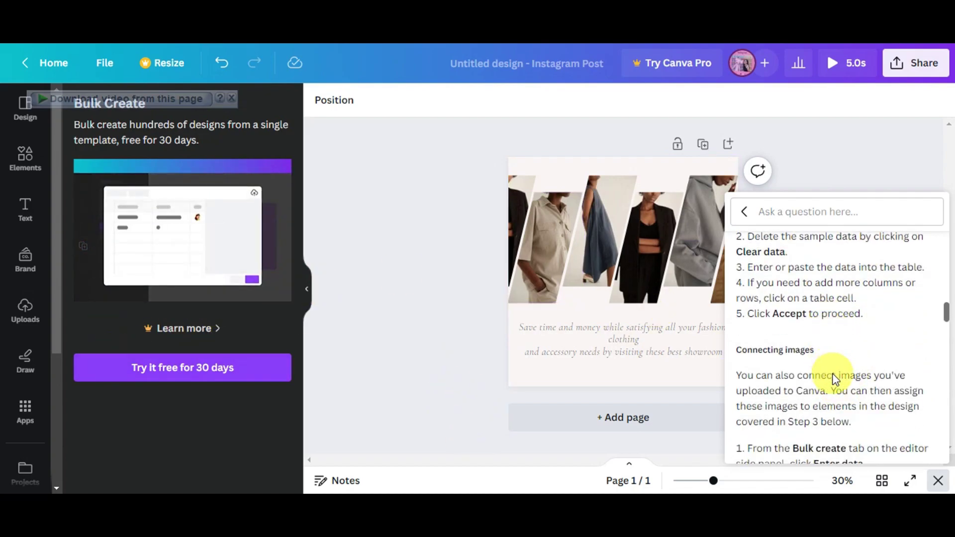
scroll(836, 381, "down", 1)
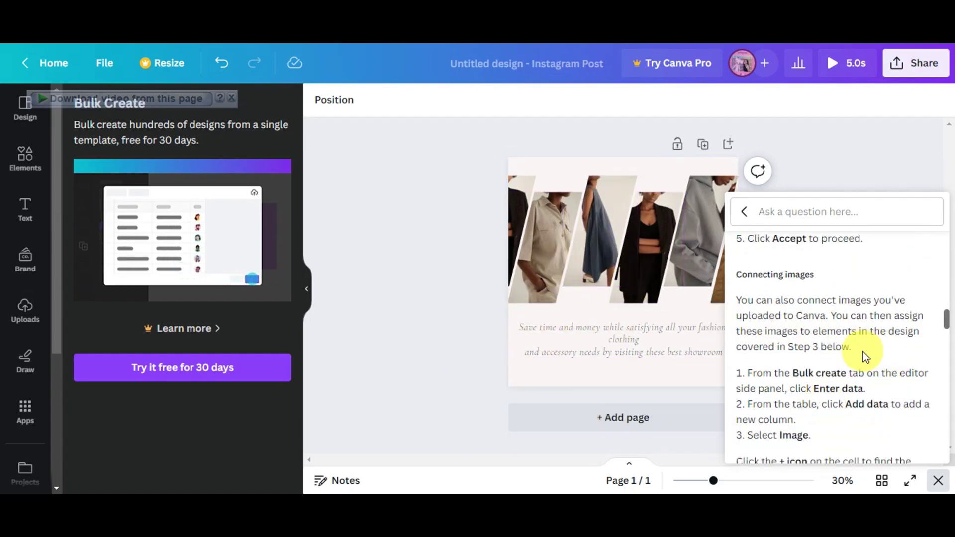
scroll(866, 354, "down", 4)
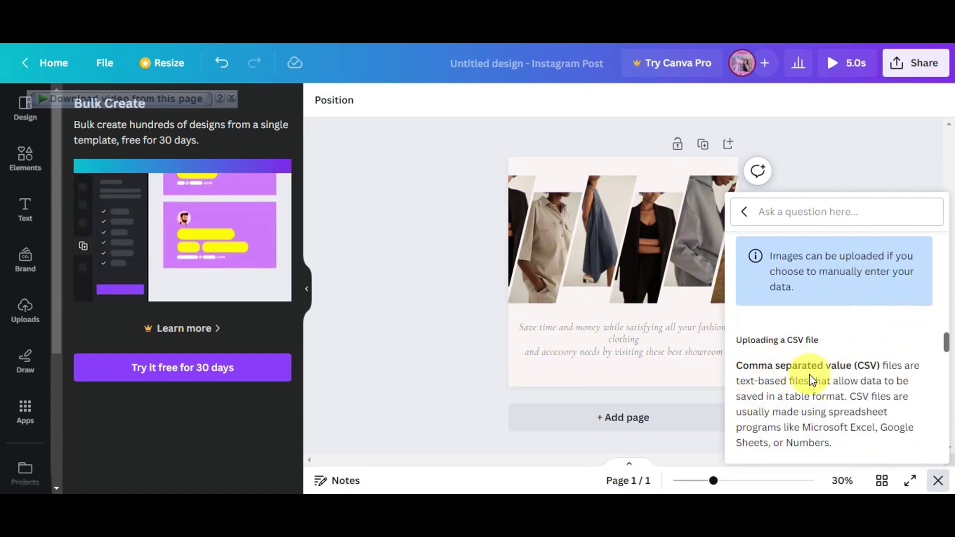
scroll(810, 380, "down", 2)
scroll(810, 374, "down", 2)
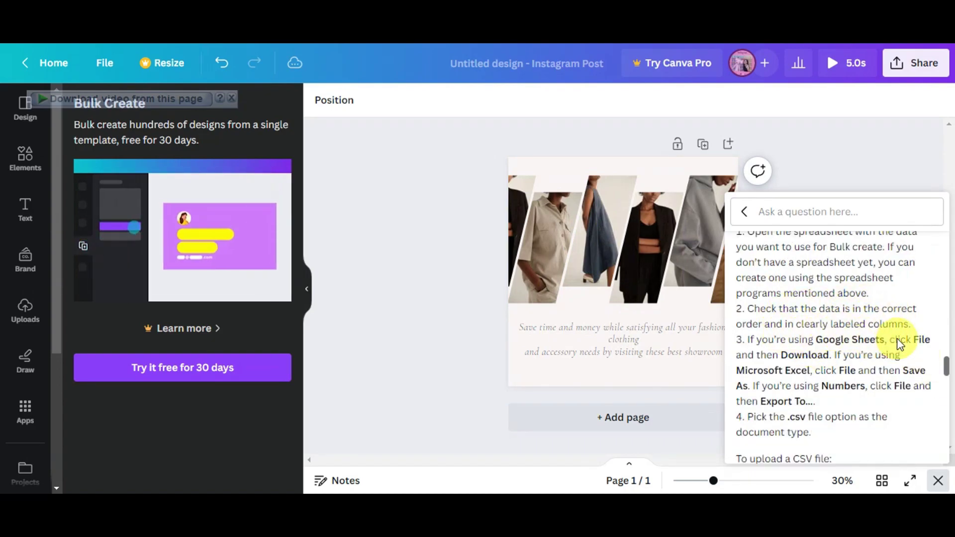
scroll(897, 338, "down", 2)
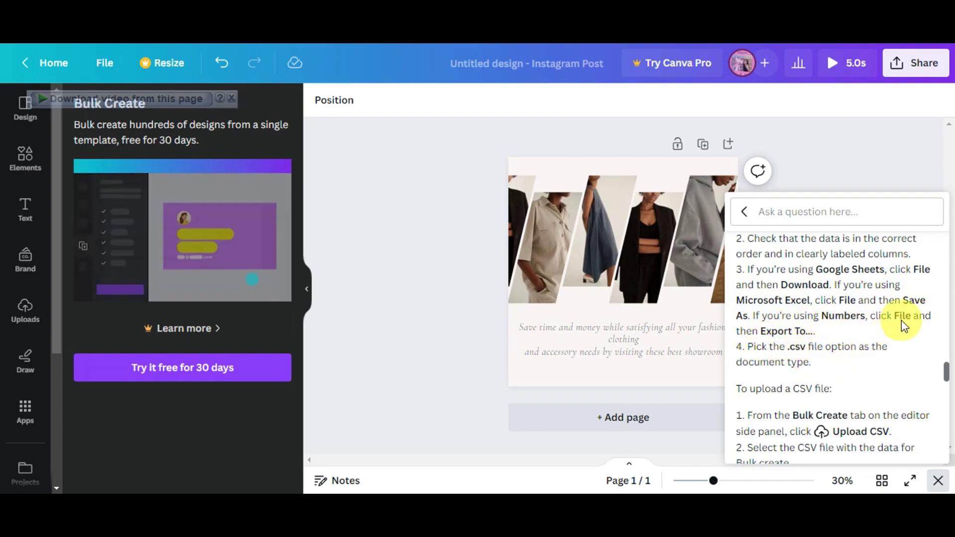
scroll(840, 348, "down", 3)
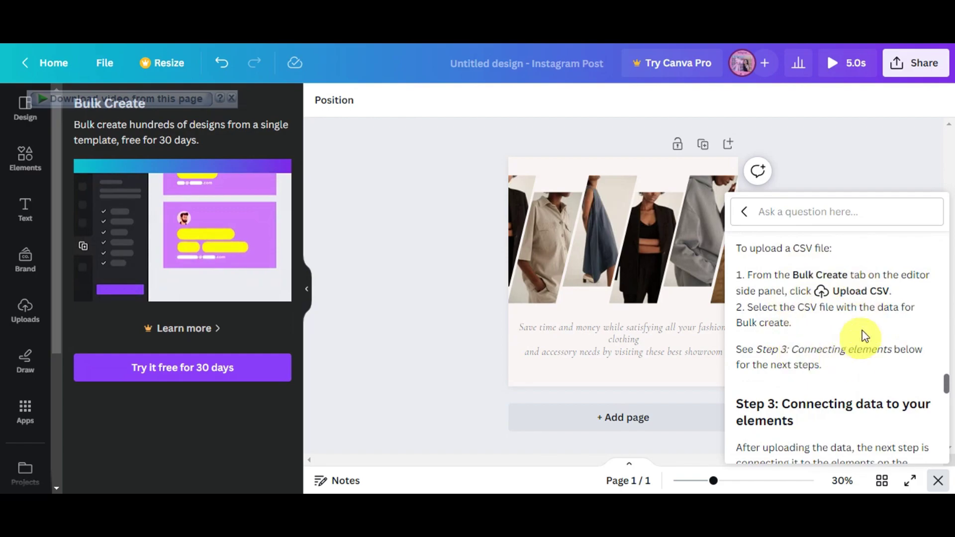